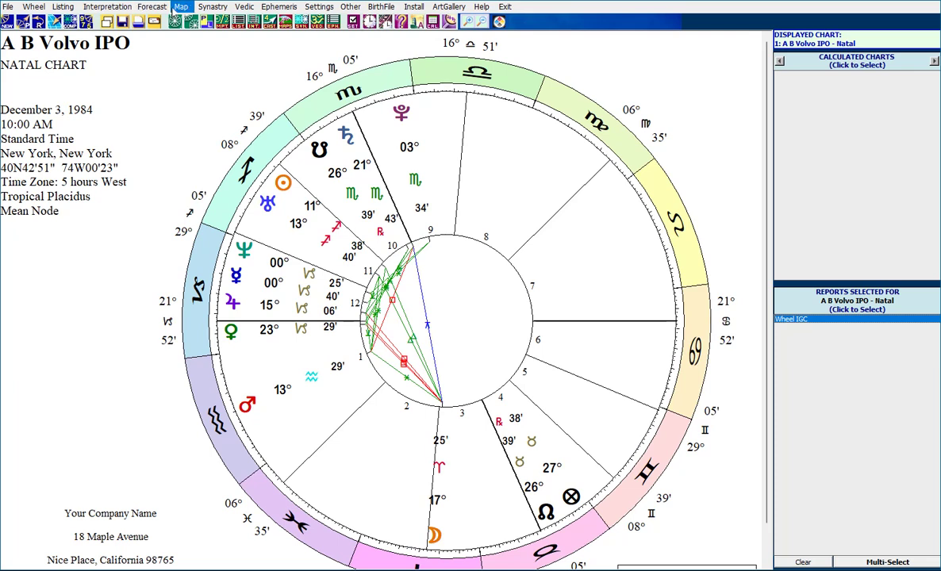
- Start a new AstroMap for the displayed natal chart and select United Kingdom as its geographic area
click(174, 7)
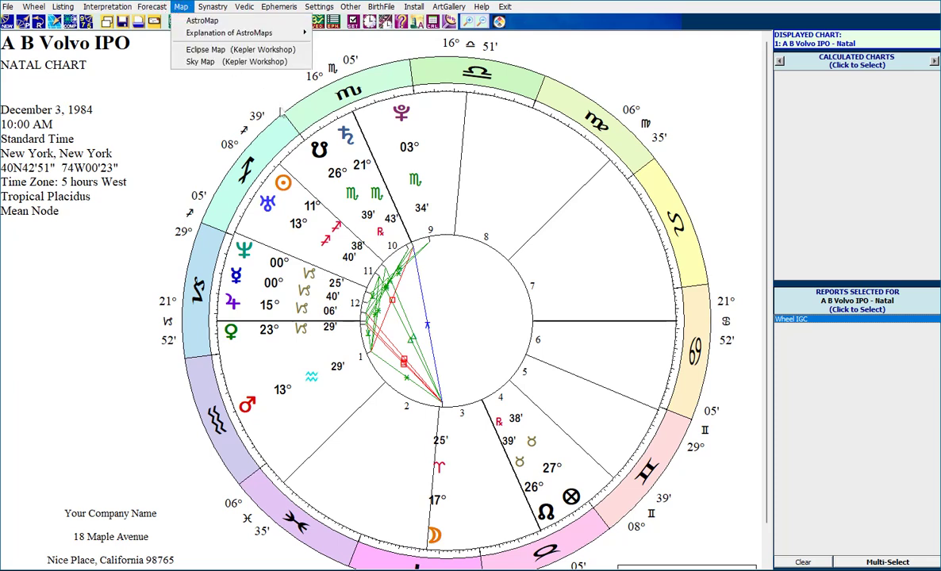
click(262, 101)
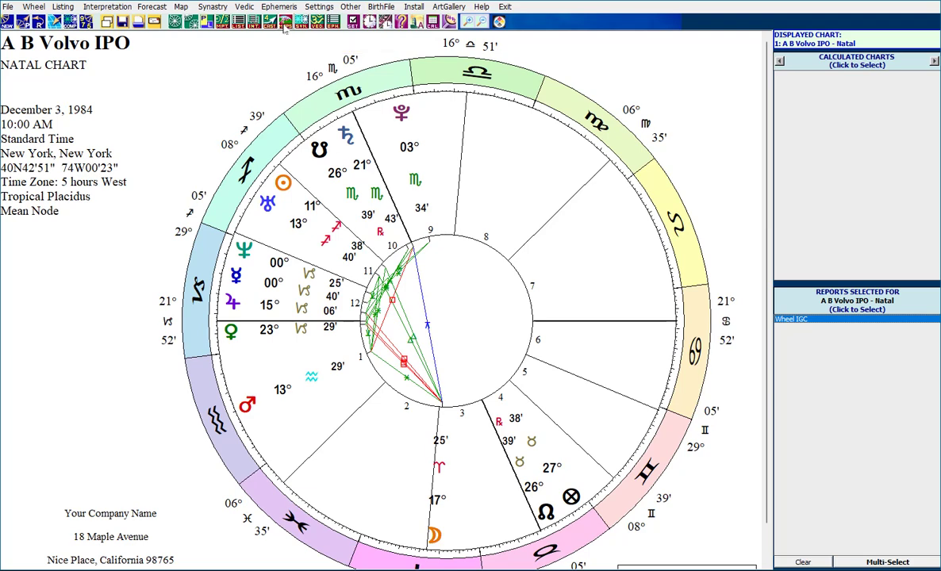
click(285, 24)
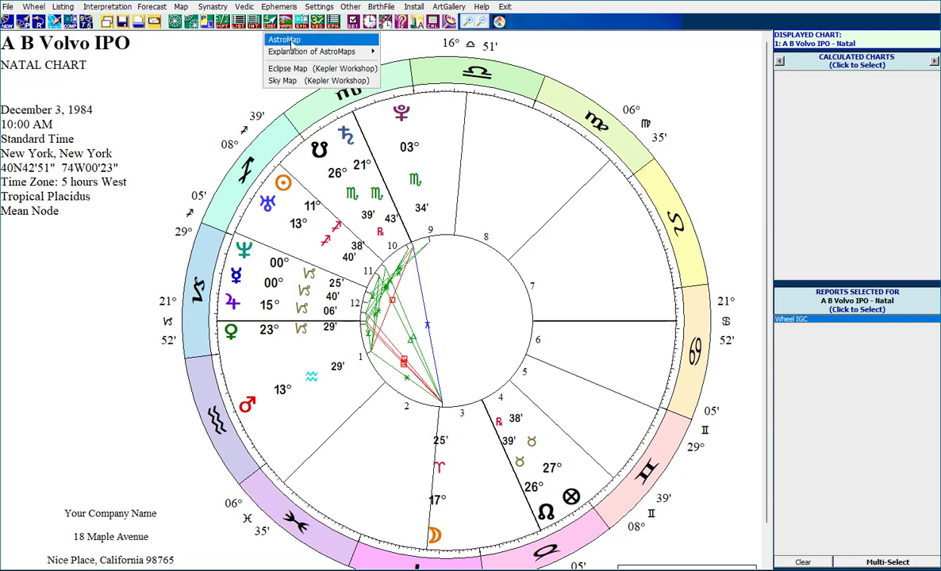
click(284, 39)
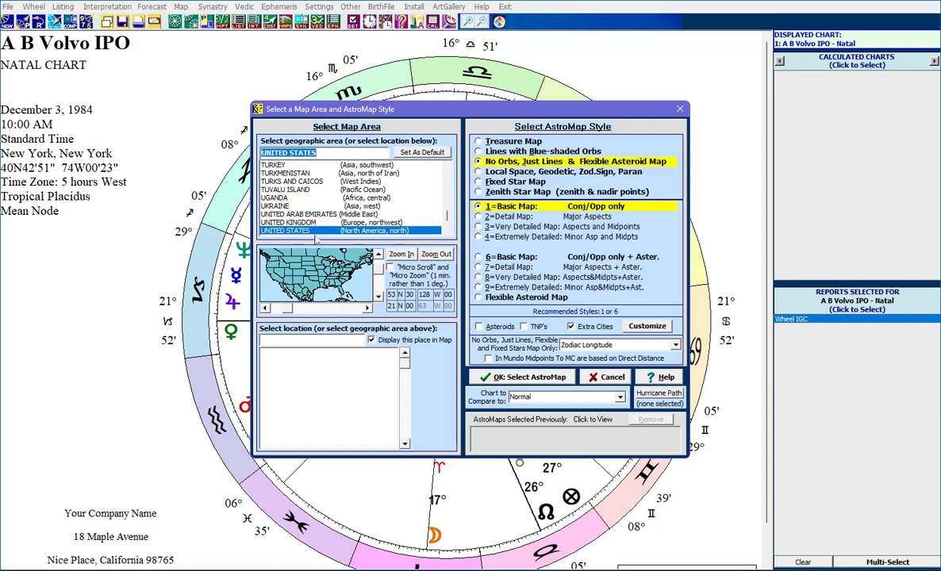
click(292, 224)
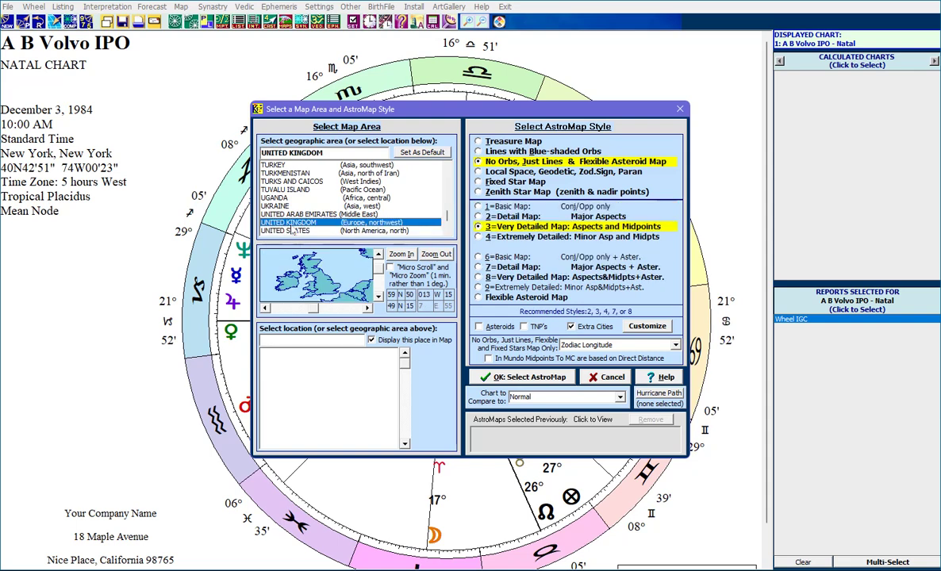
drag(318, 153, 261, 153)
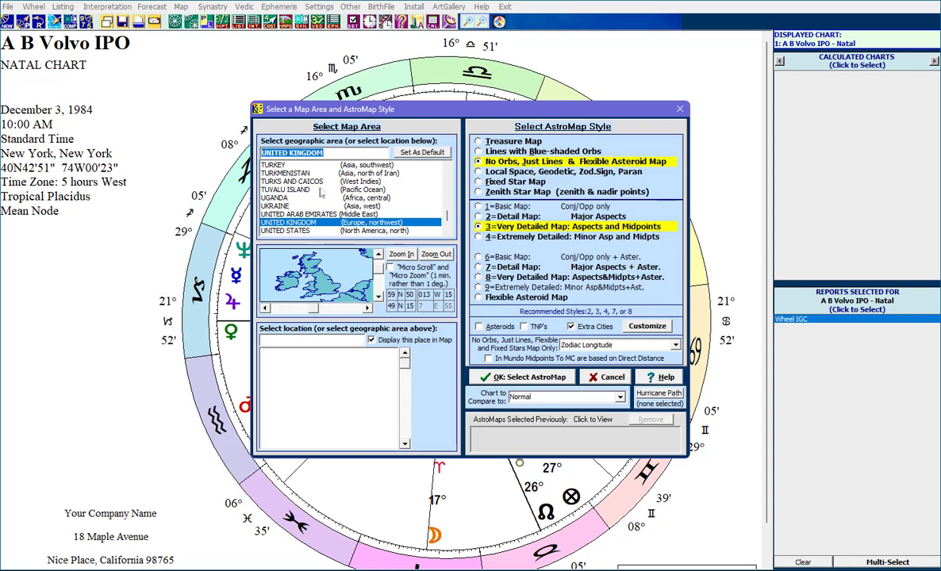
click(304, 224)
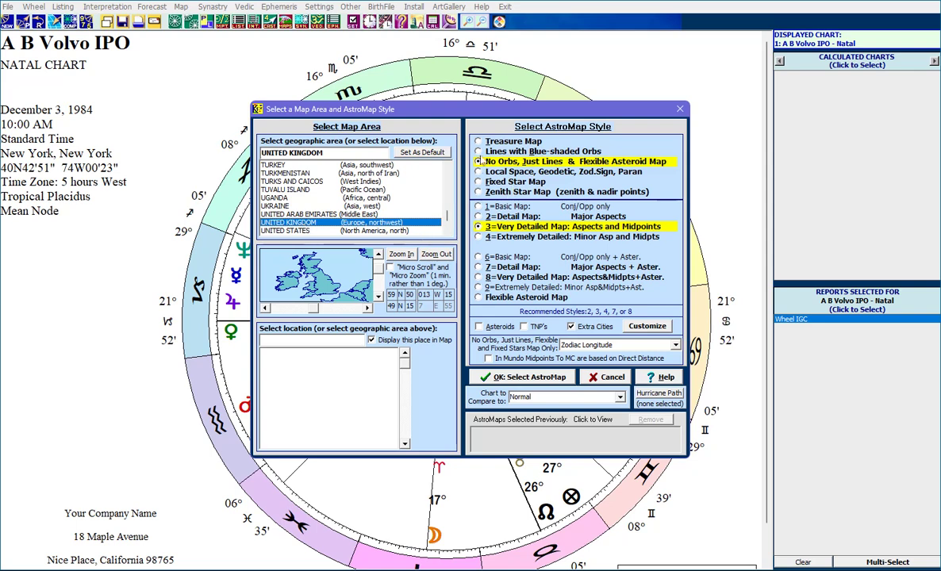
- Choose the Treasure Map style with the Vocation & Career theme and generate the AstroMap
click(478, 142)
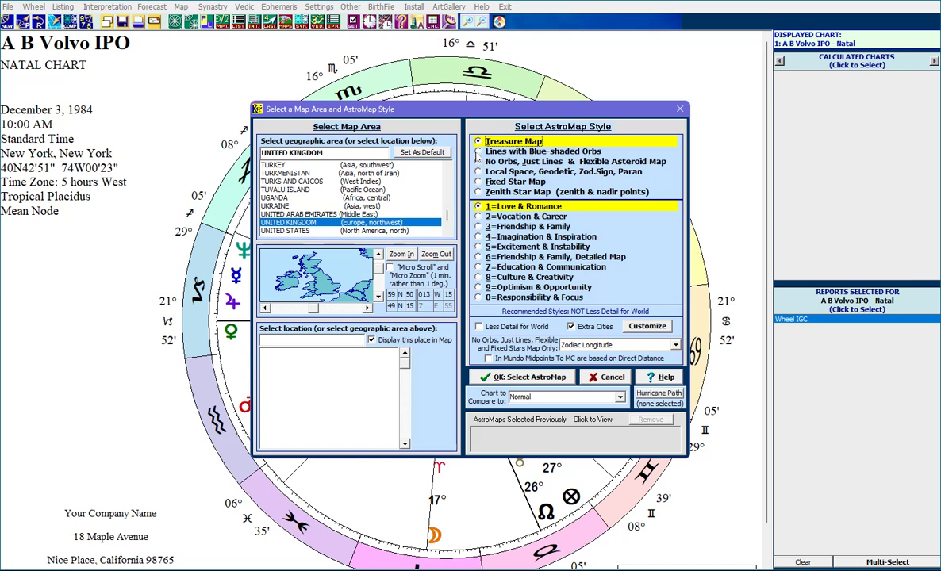
click(479, 151)
click(479, 171)
click(479, 161)
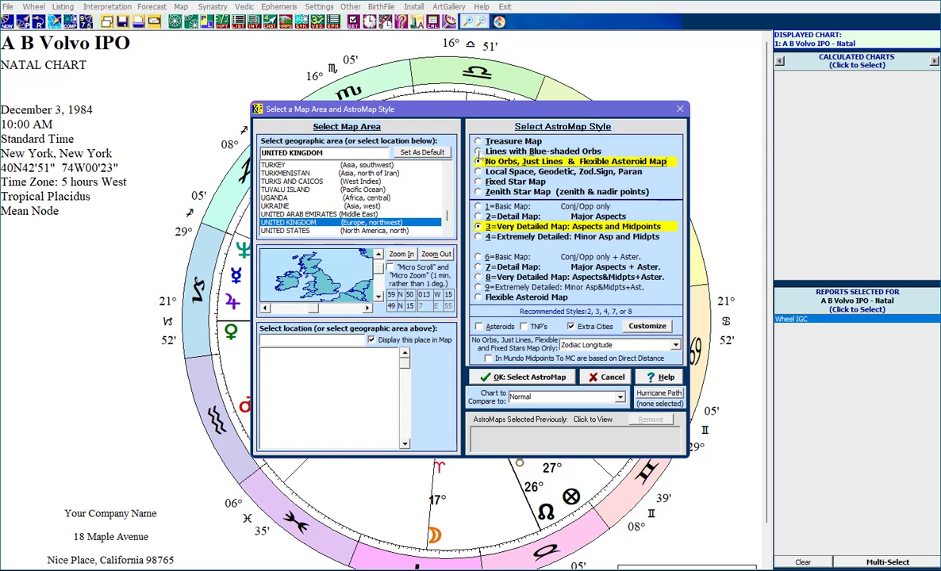
click(479, 142)
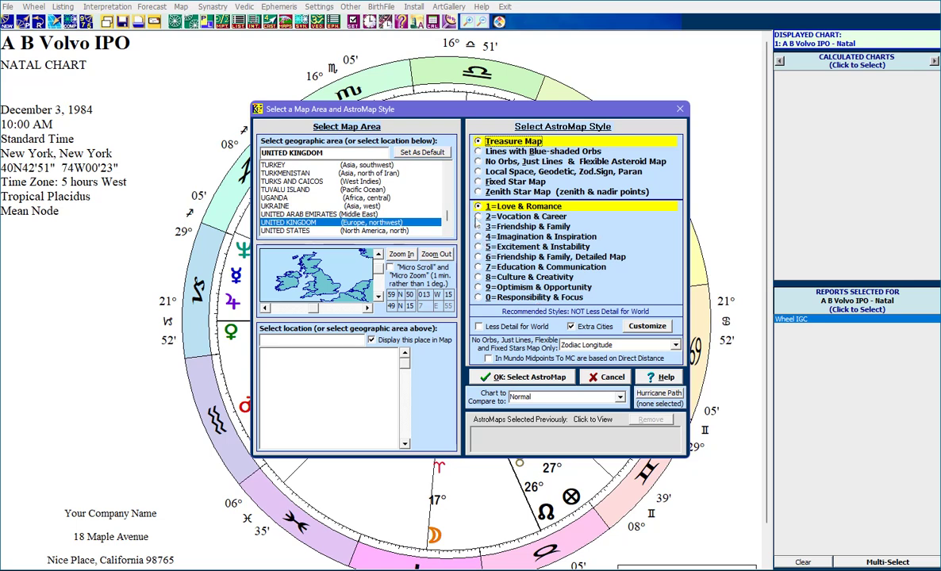
click(478, 217)
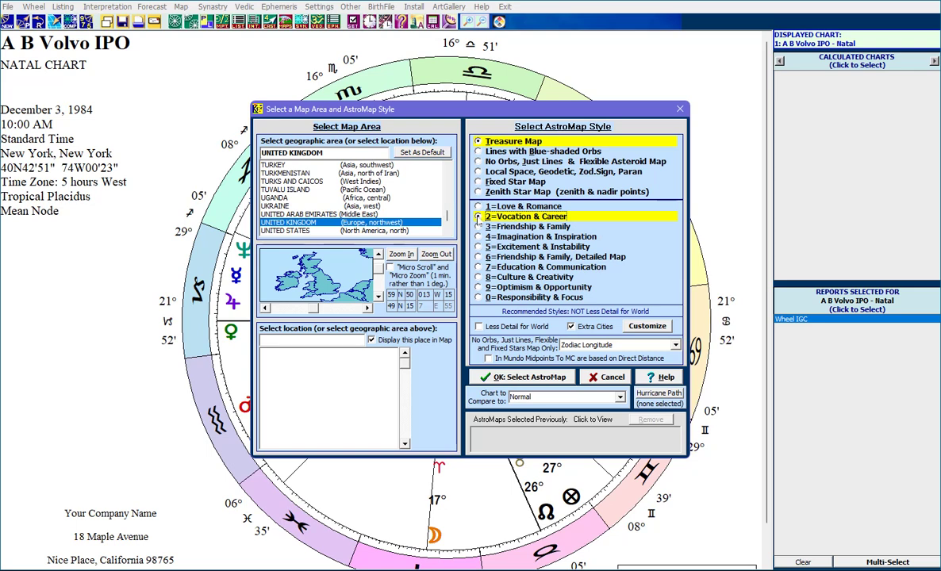
click(521, 378)
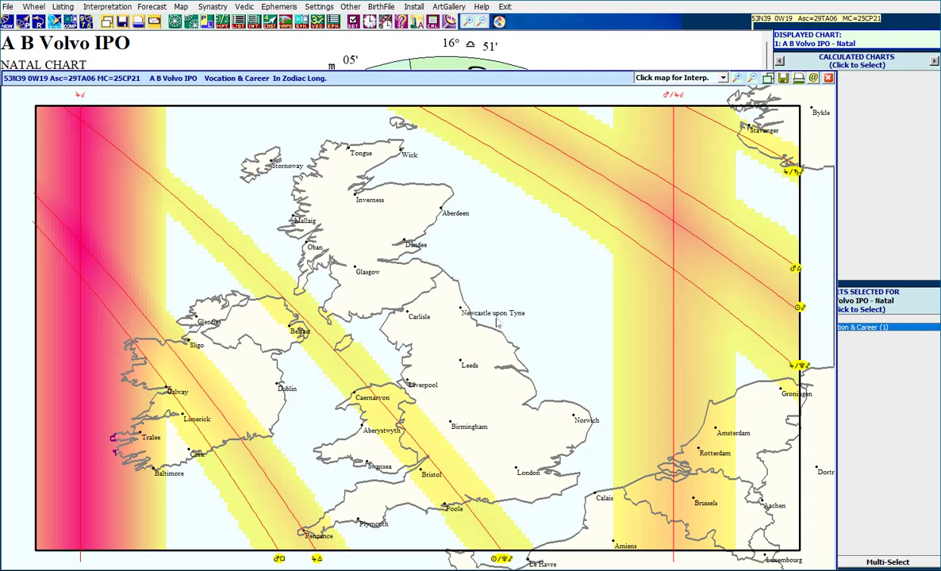
- Reopen the AstroMap selection from the displayed map and change the geographic area to United States
right_click(480, 256)
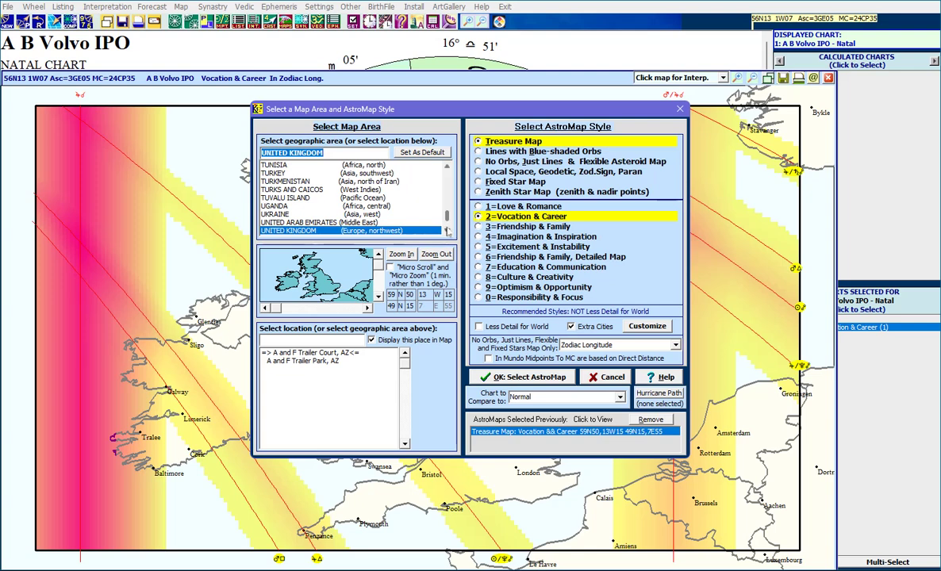
click(447, 233)
click(447, 233)
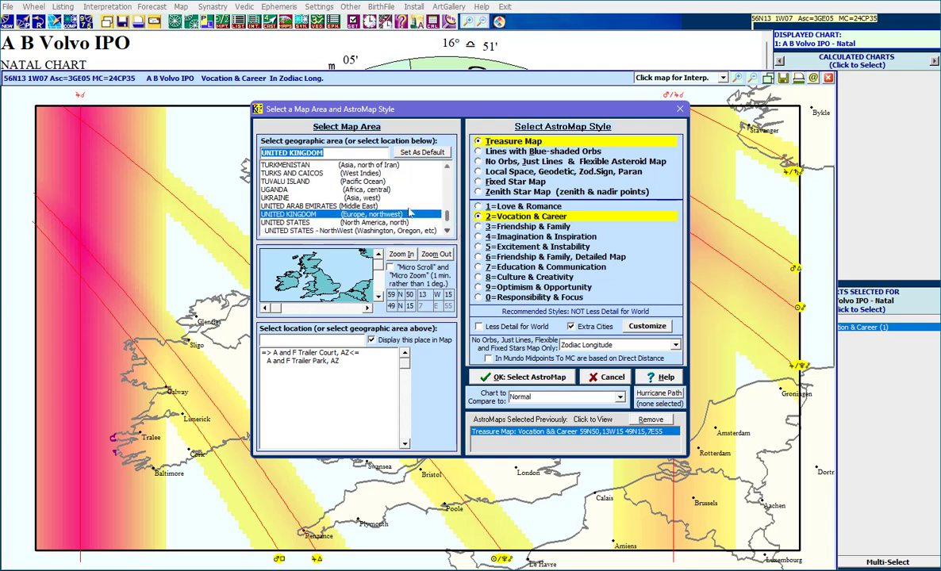
click(305, 152)
drag(323, 153, 261, 152)
text(UNI)
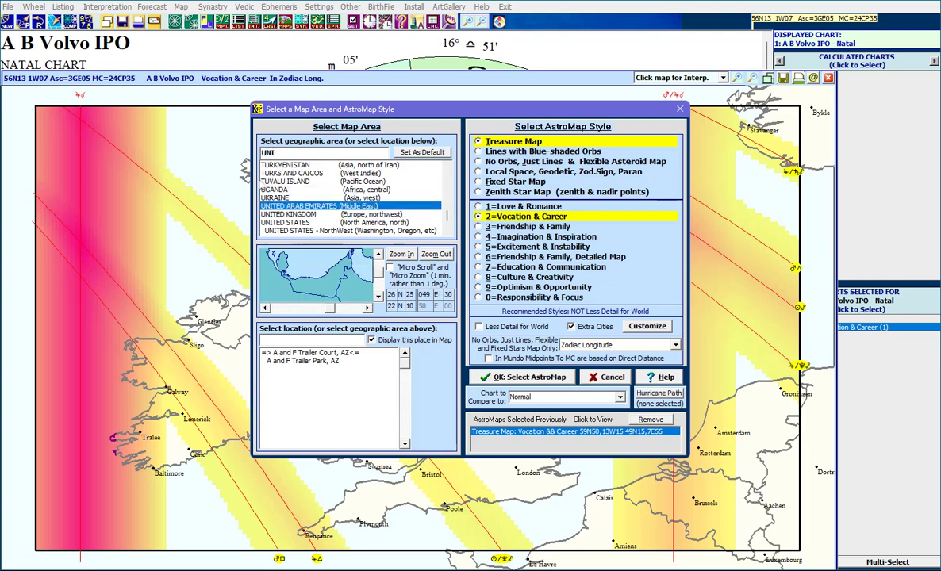
text(TED)
click(275, 224)
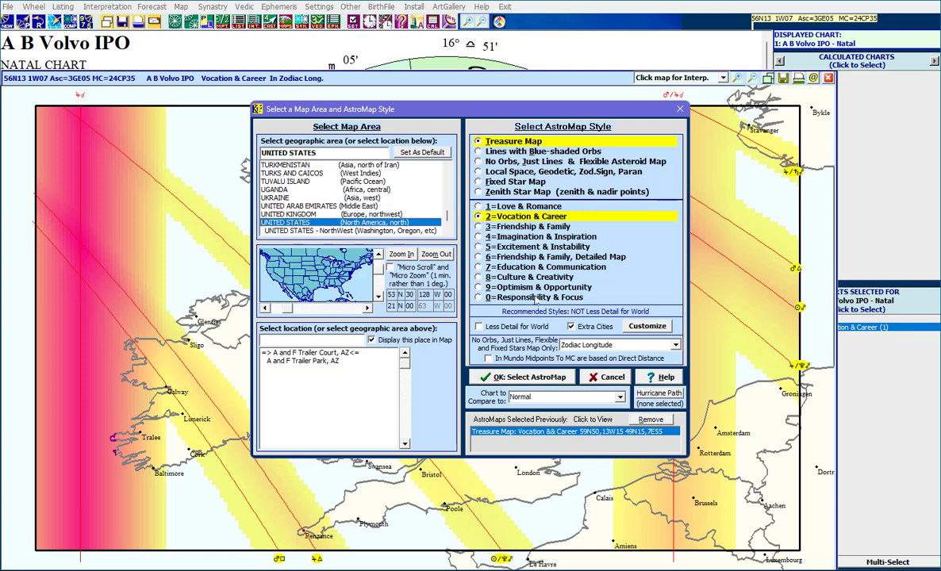
- Make United States the default place for the first AstroMap and generate the Vocation & Career map for it
click(410, 155)
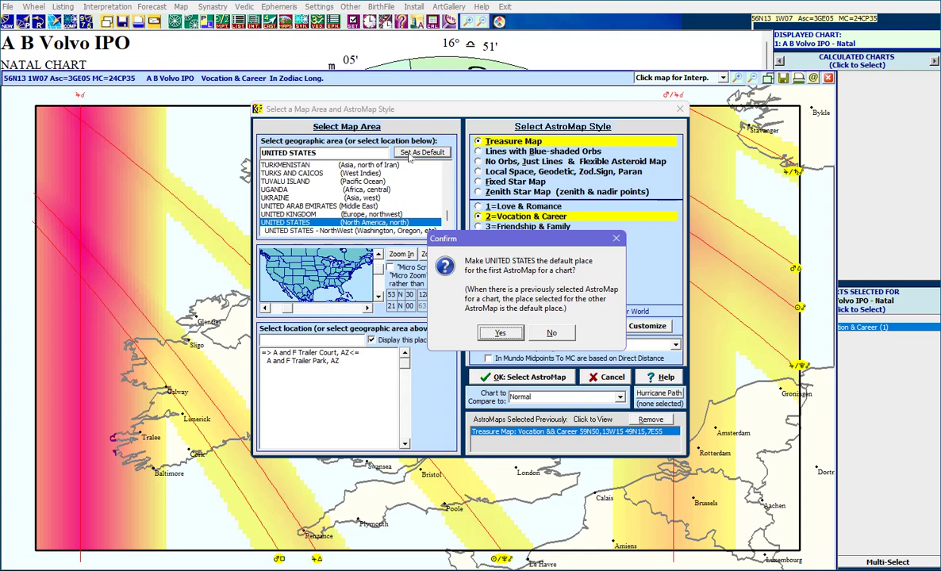
click(501, 334)
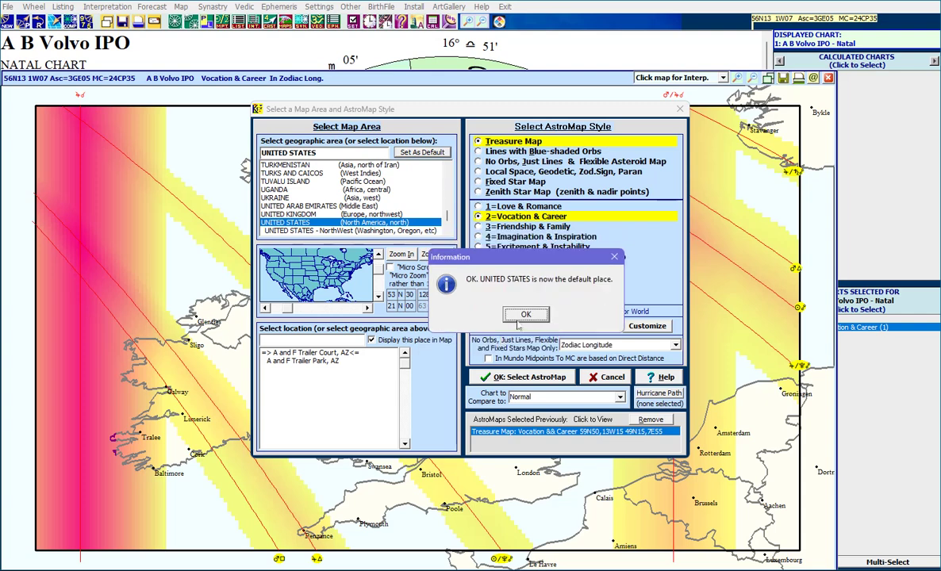
key(Return)
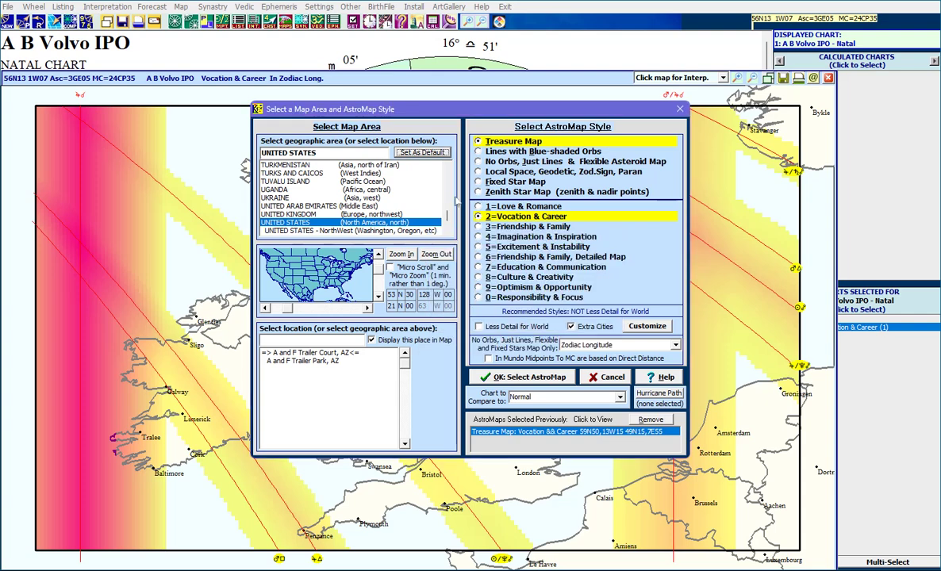
click(557, 381)
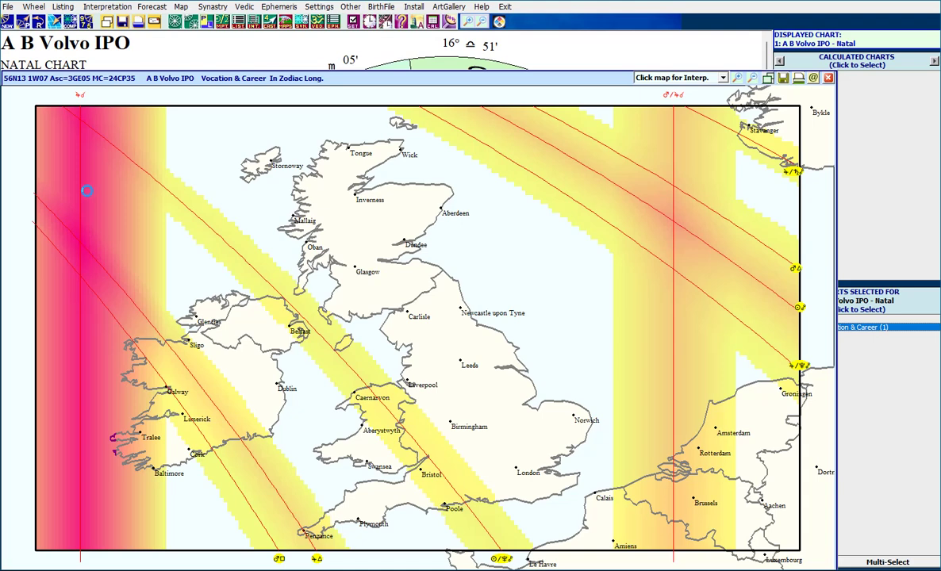
click(87, 190)
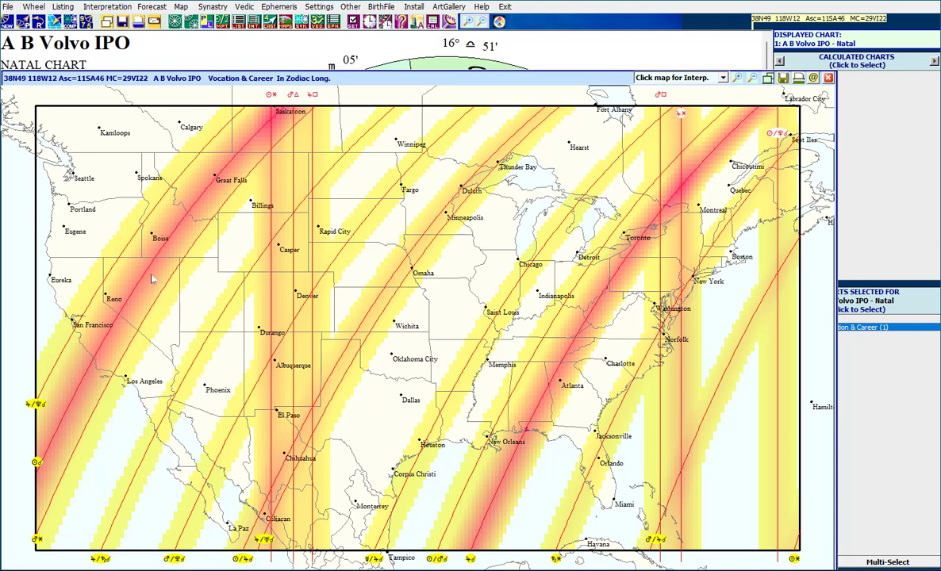
- Open the AstroMap interpretation for Great Falls, read through its listed influences, and close the report
click(216, 181)
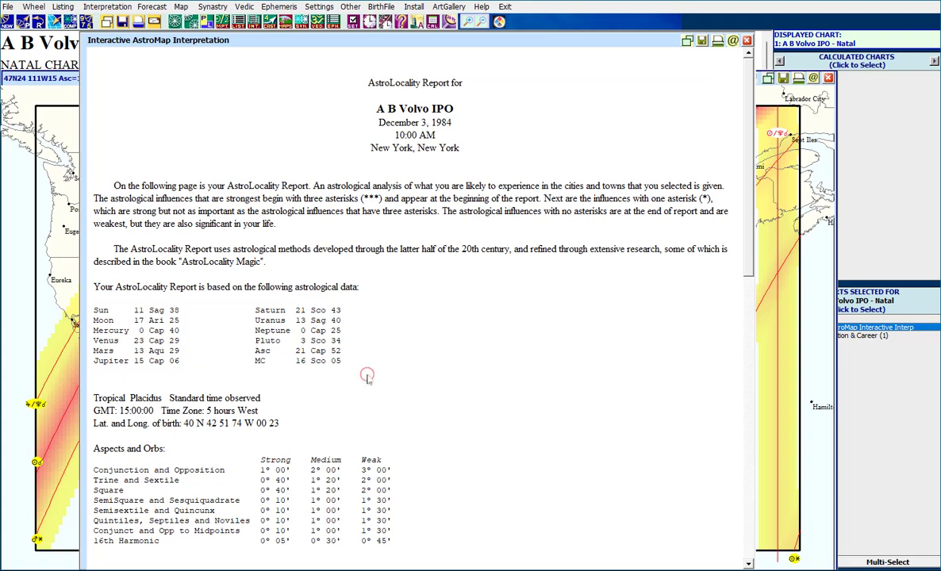
scroll(368, 377, down, 5)
scroll(367, 381, down, 4)
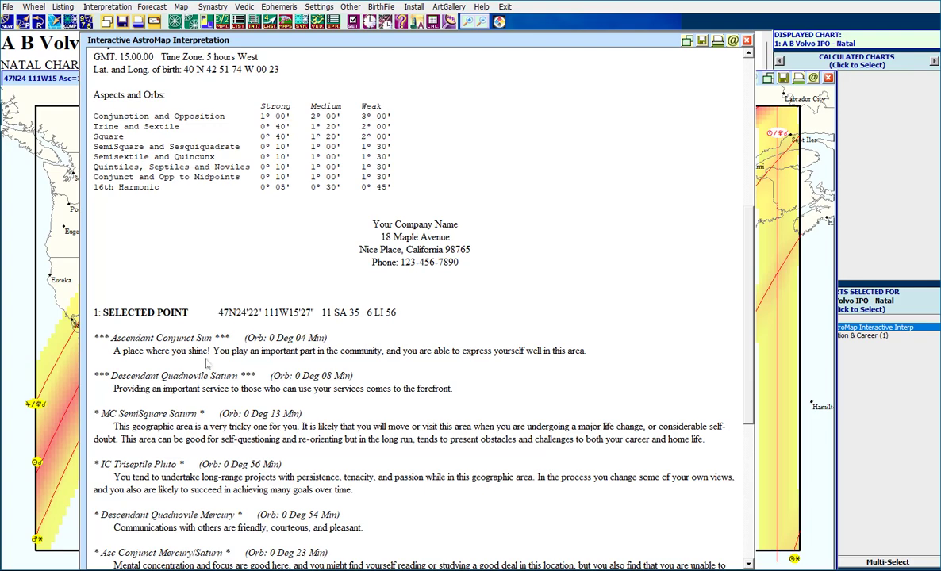
scroll(207, 362, down, 8)
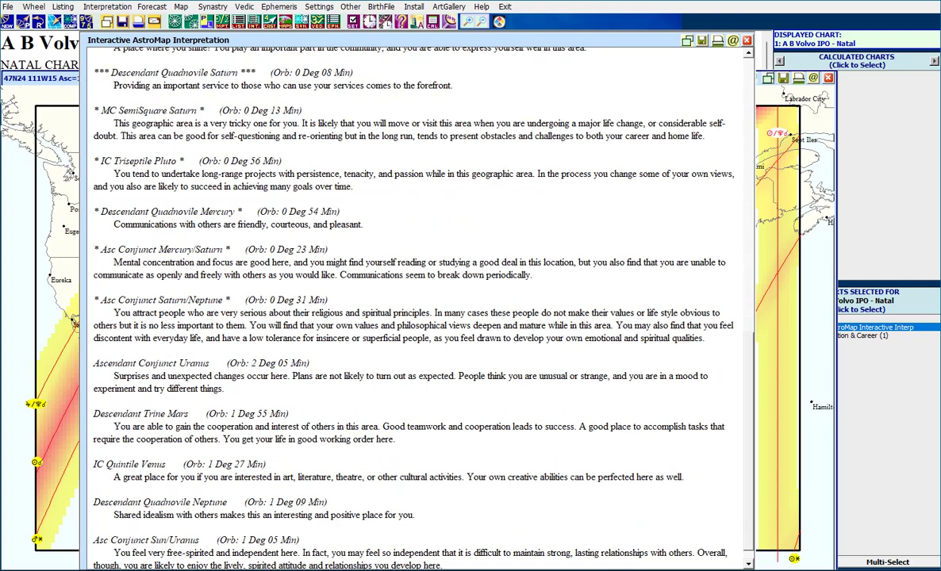
scroll(305, 377, up, 4)
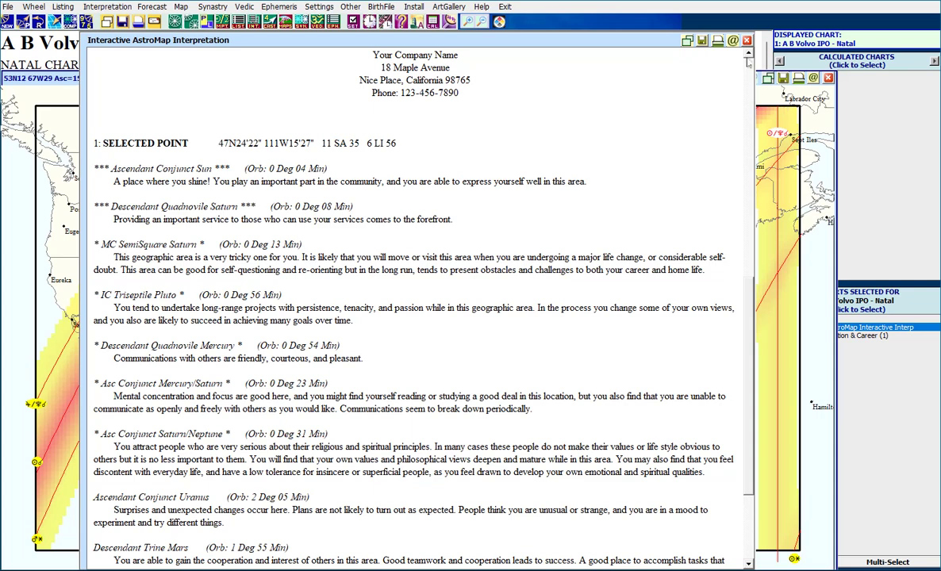
click(747, 41)
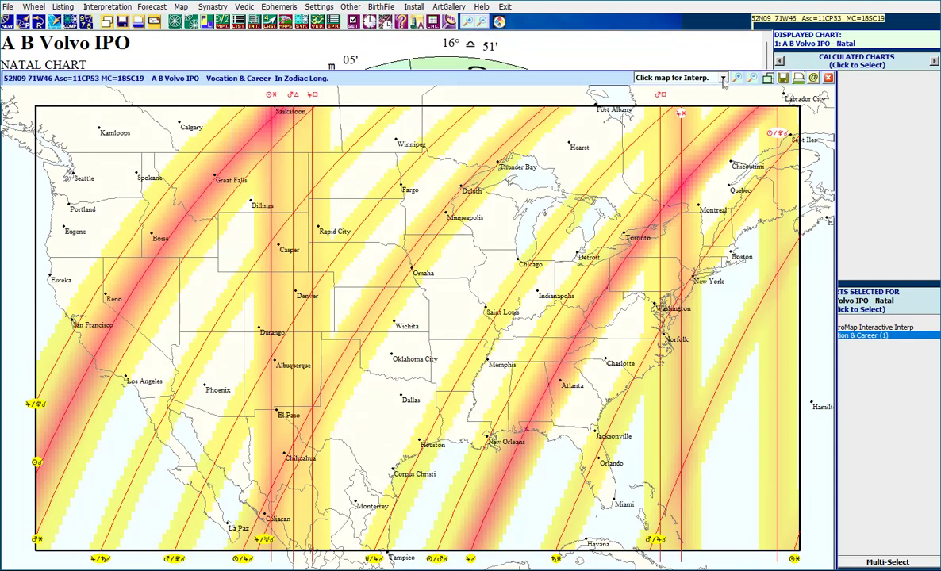
- Set the map's click mode to Wheel, view the relocated chart wheel for Great Falls, and close it
click(723, 78)
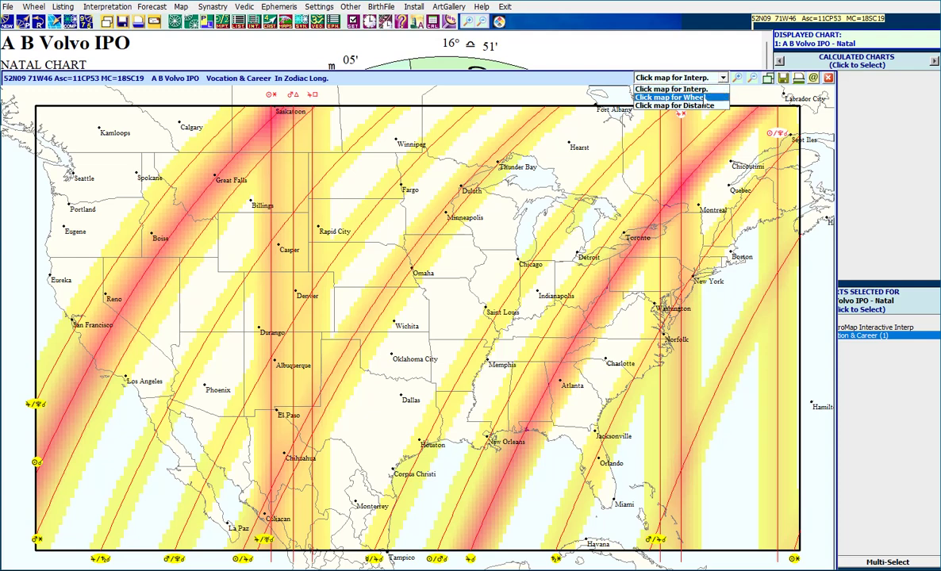
click(704, 97)
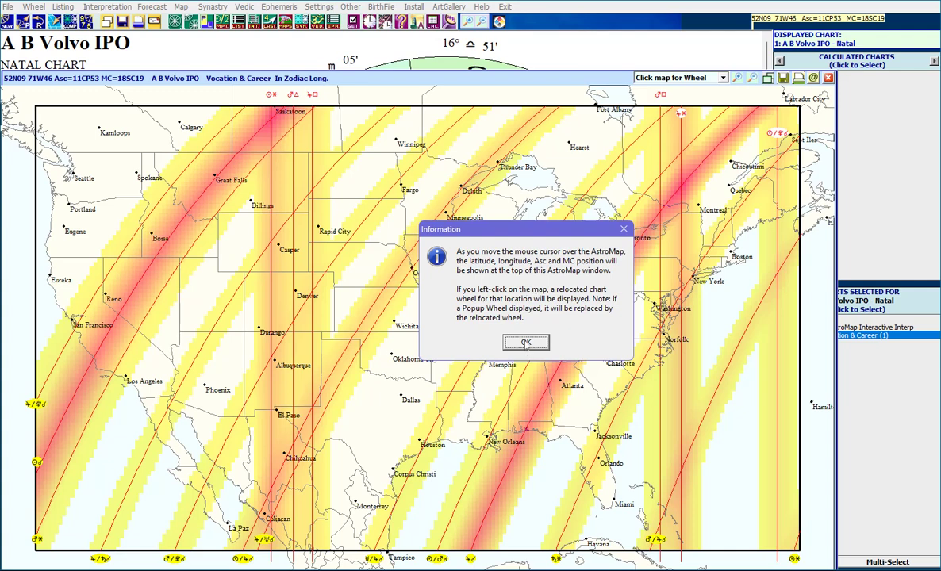
click(526, 343)
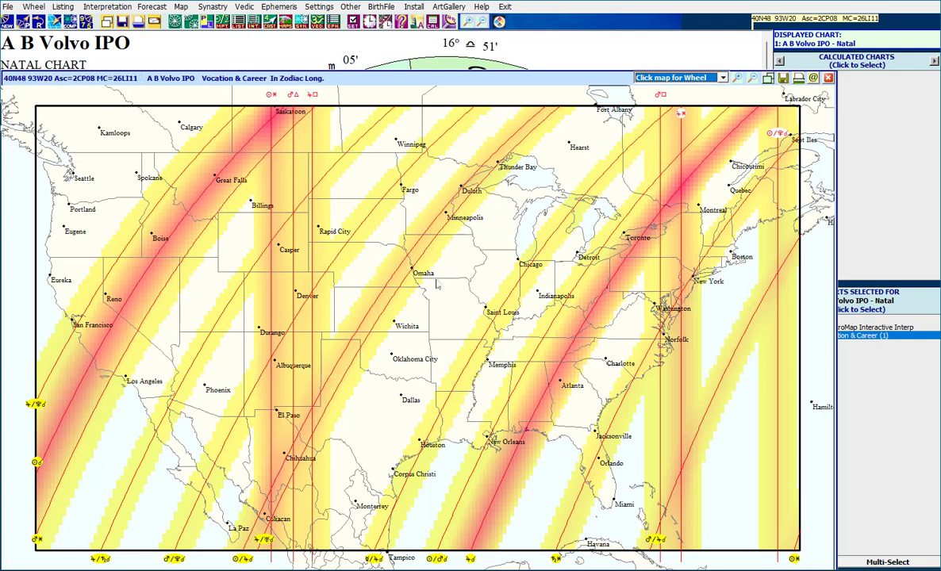
click(215, 178)
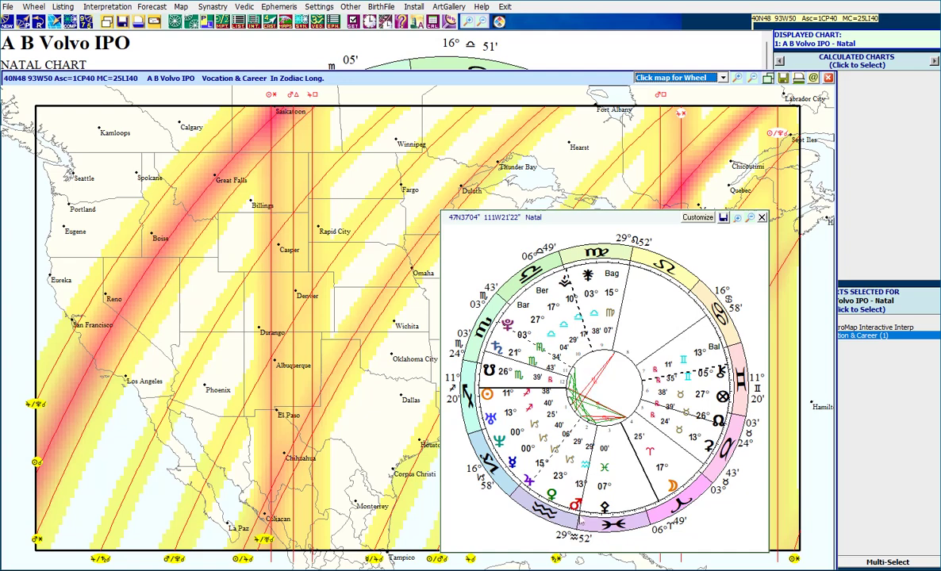
click(398, 470)
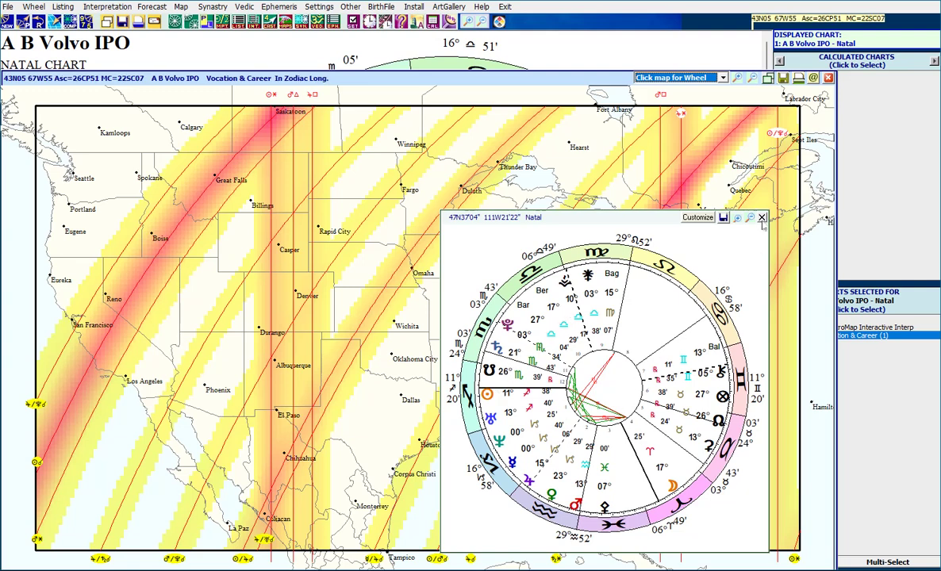
click(709, 211)
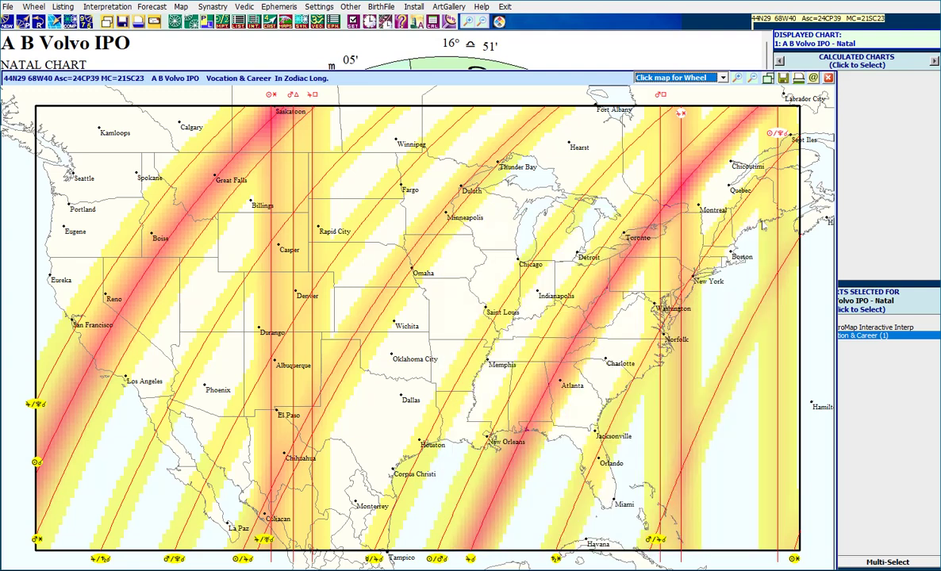
- Set the map's click mode to Distance and measure the distance from Great Falls to Reno
click(722, 77)
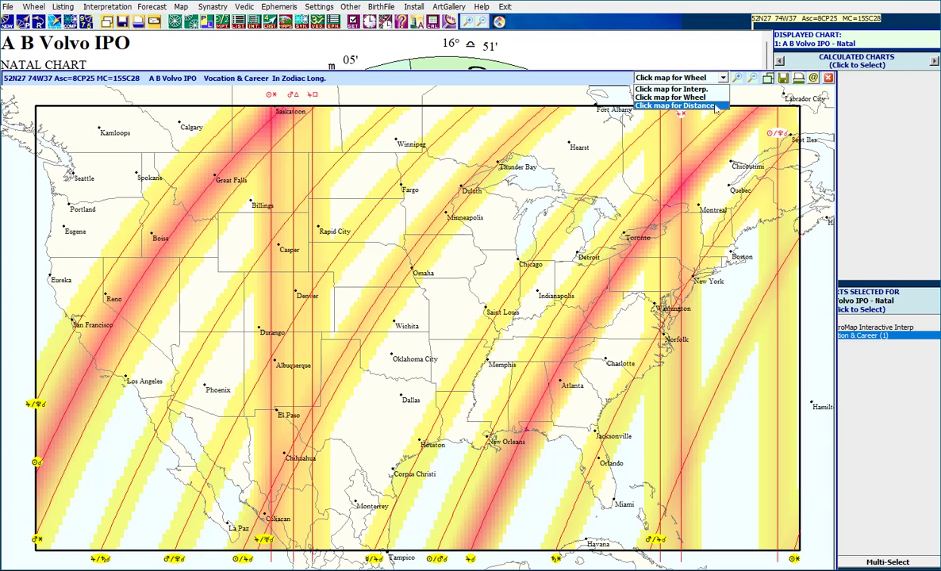
click(683, 106)
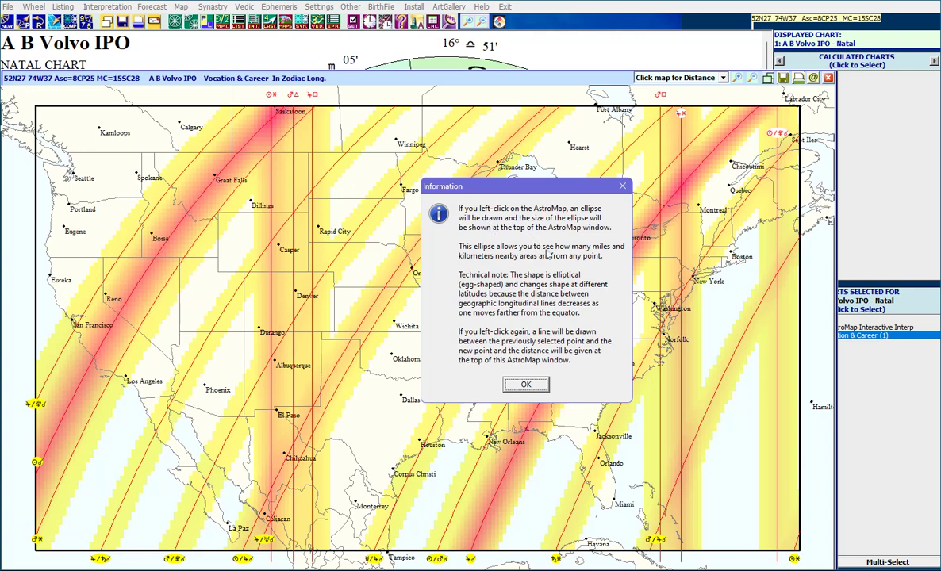
click(520, 385)
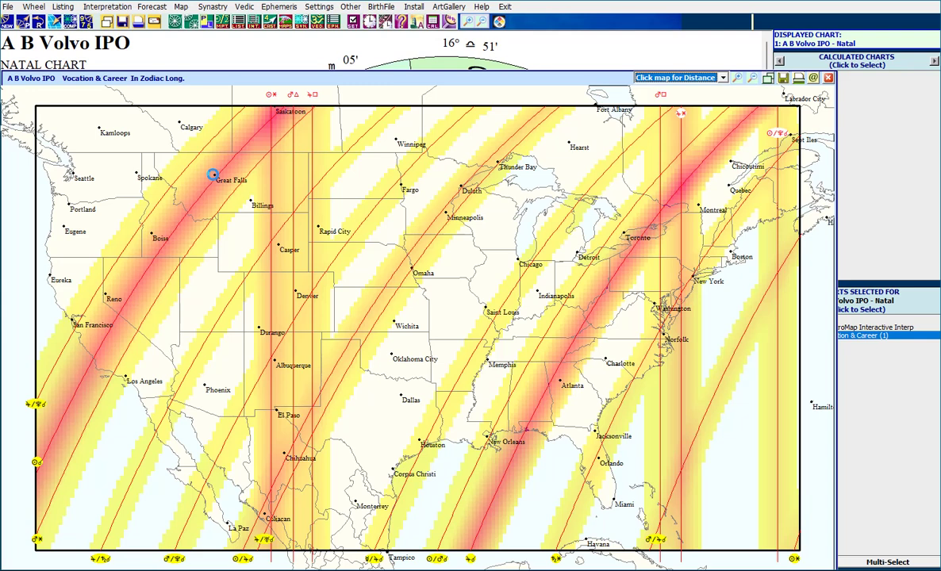
click(212, 175)
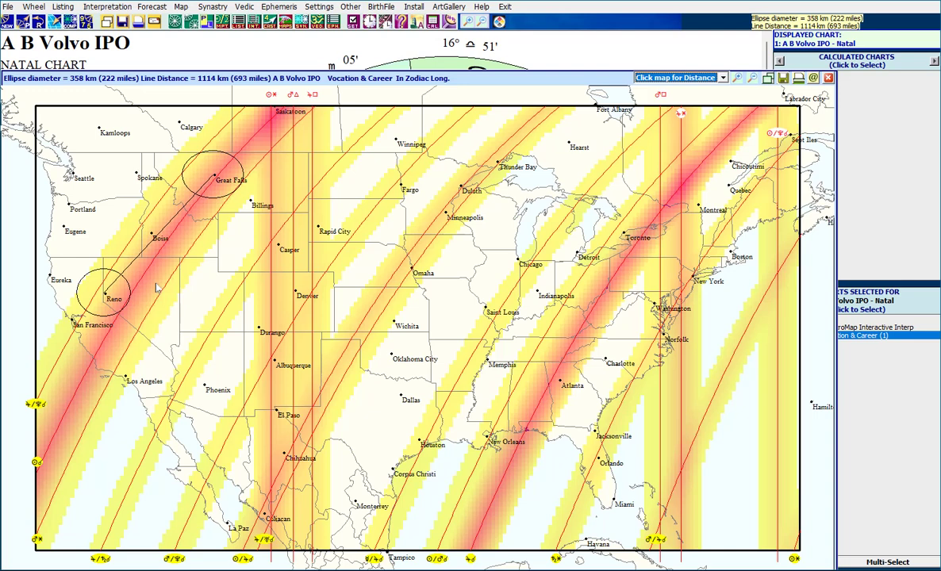
- Open the AstroLocality relocation interpretation settings and remove all places from the report's place list
click(250, 30)
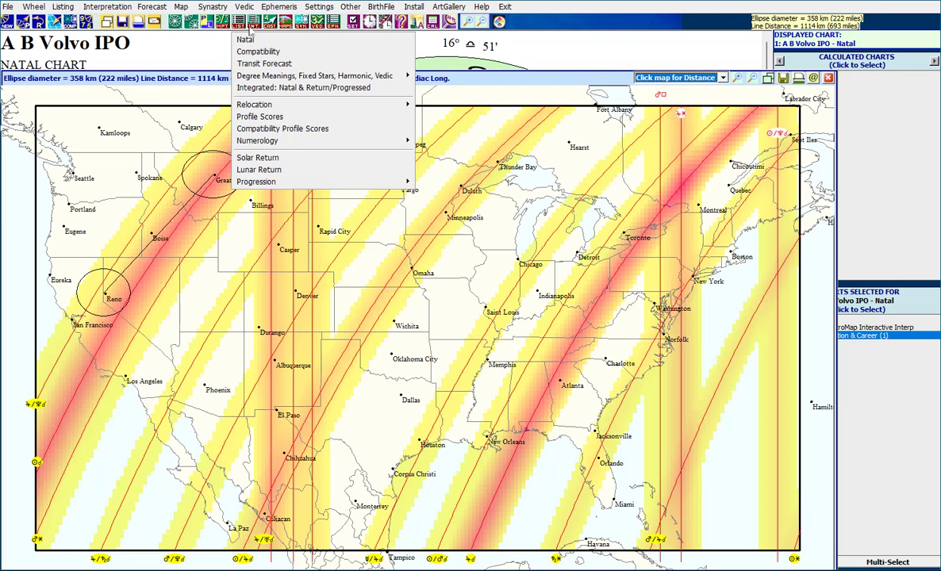
mouse_move(299, 105)
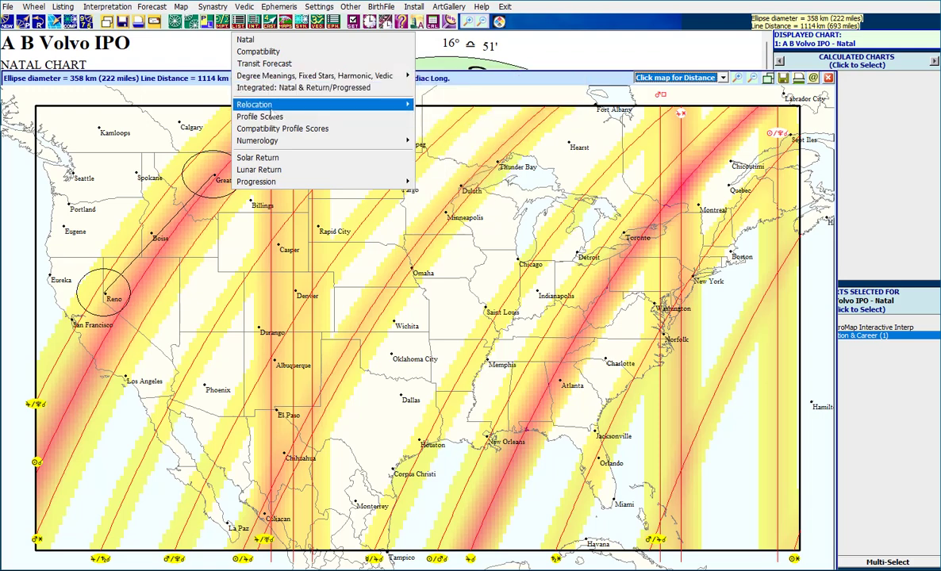
click(428, 108)
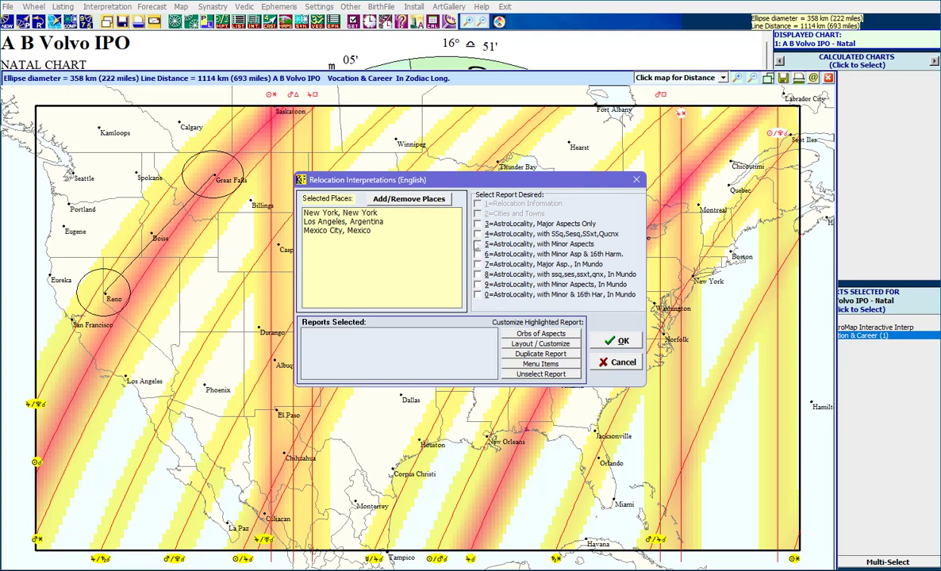
click(389, 199)
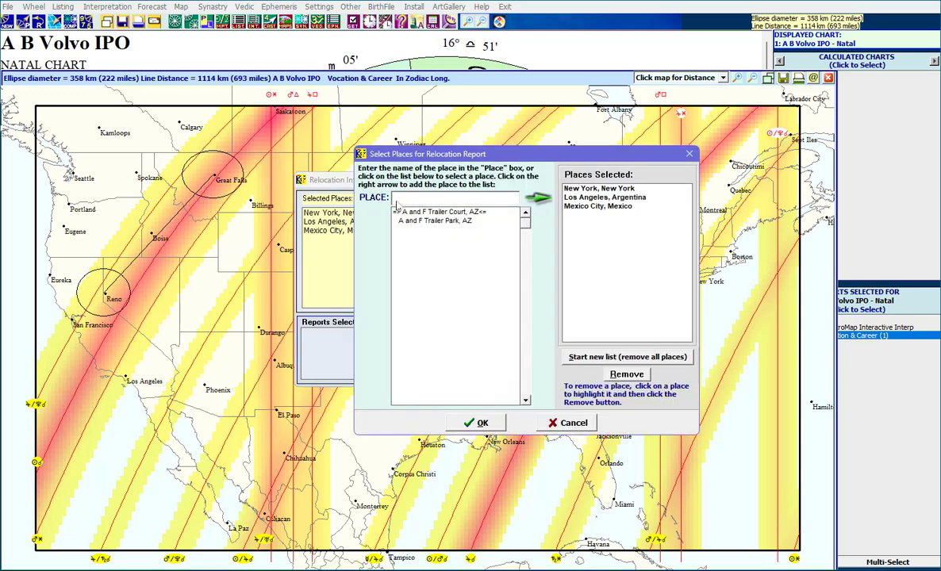
click(580, 358)
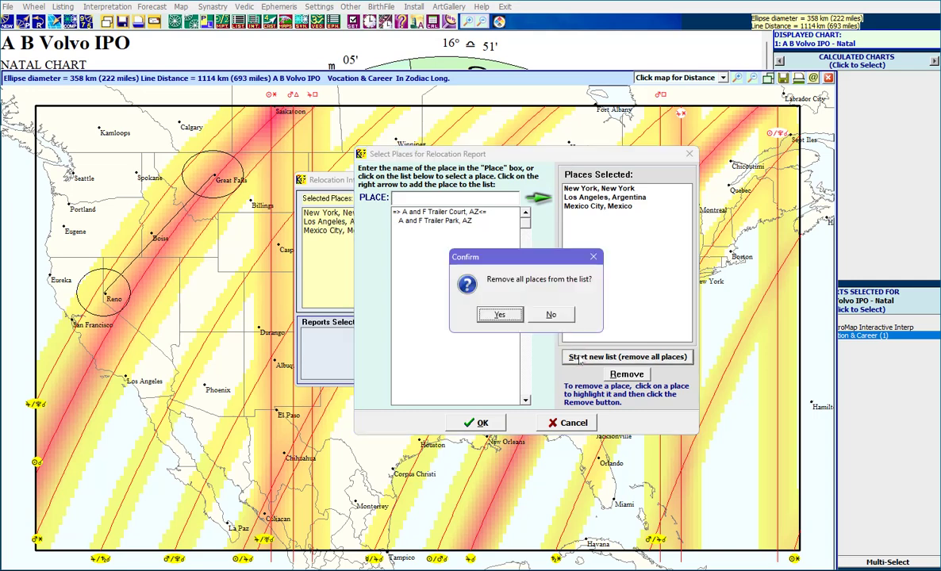
click(499, 317)
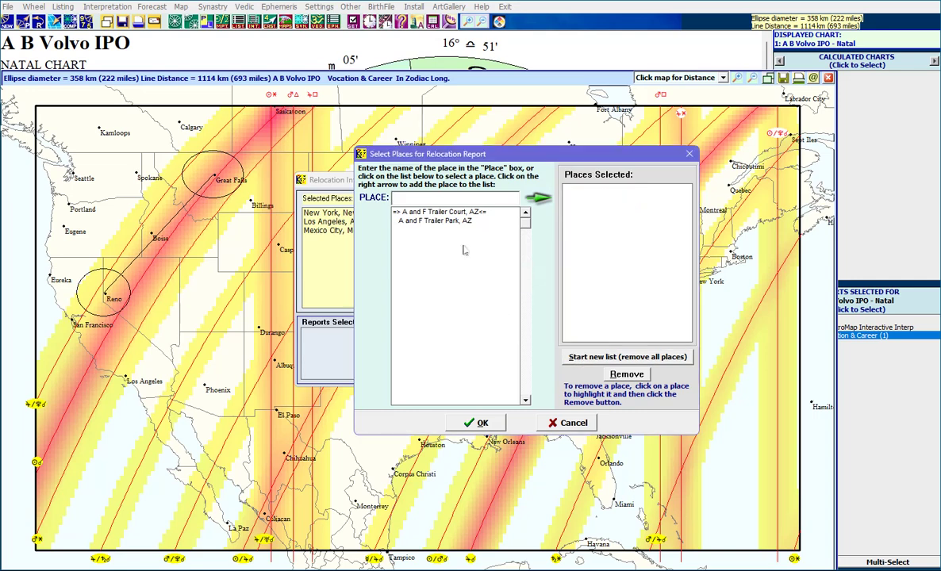
- Add London, England to the places selected for the relocation report
text(Londo)
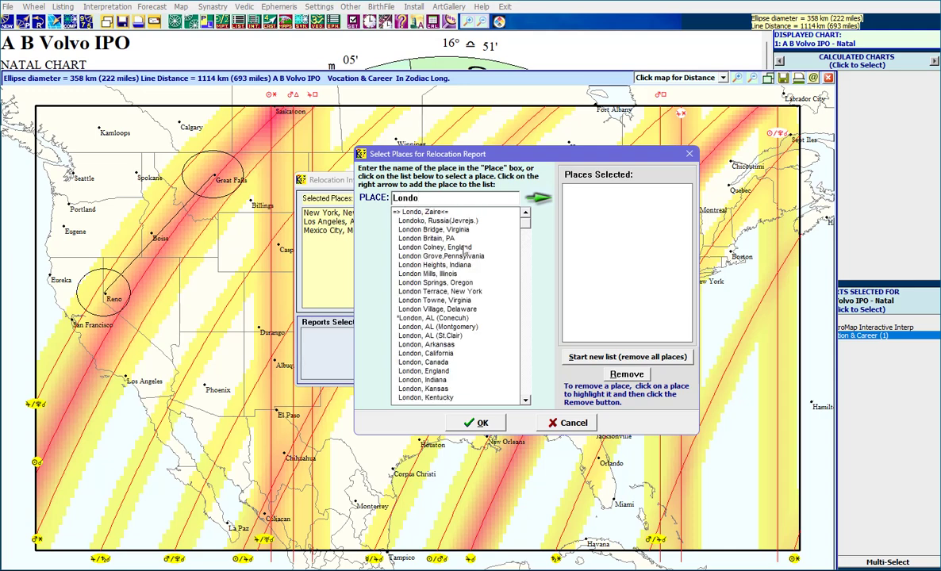
text(n,)
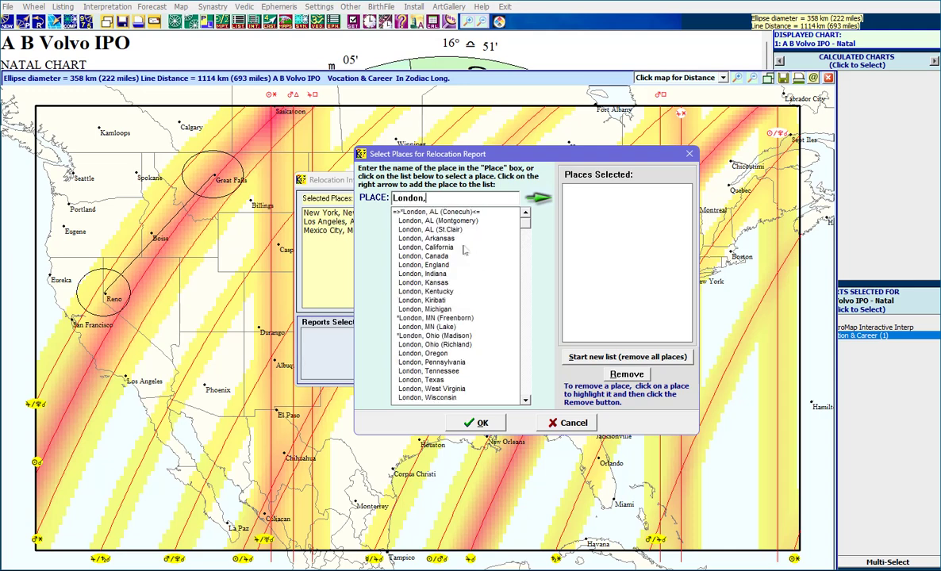
text( e)
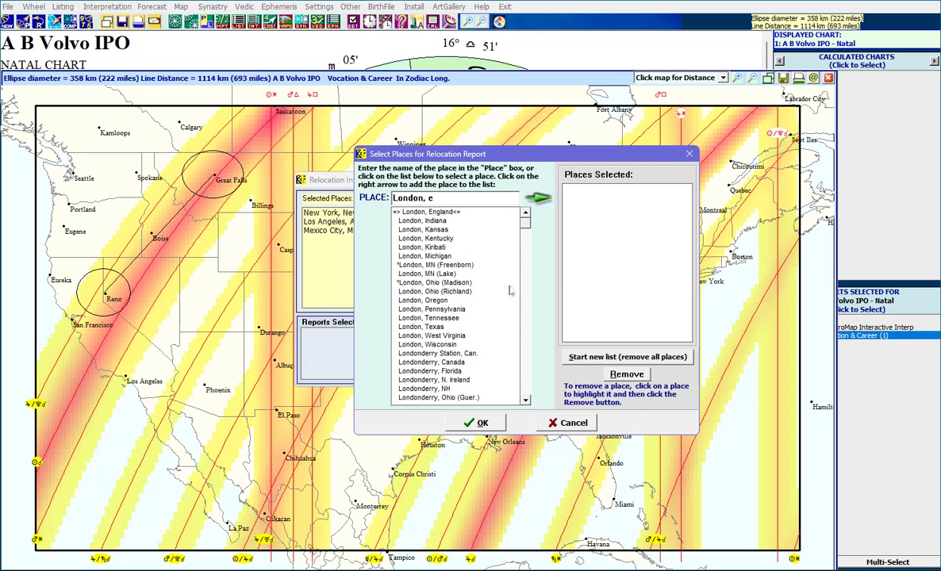
key(Return)
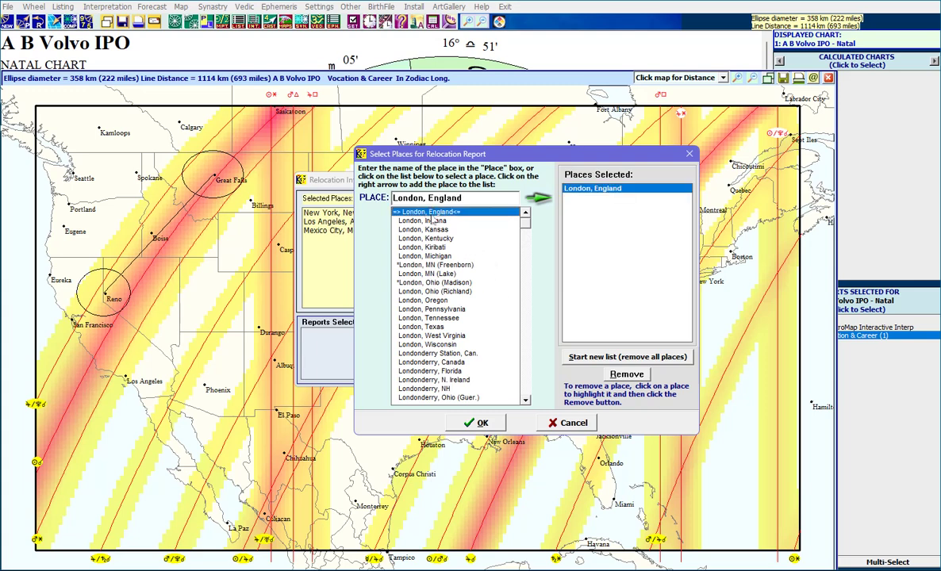
- Add Mexico City, Mexico and Mexico, New York to the relocation places and accept the list
drag(462, 198, 392, 198)
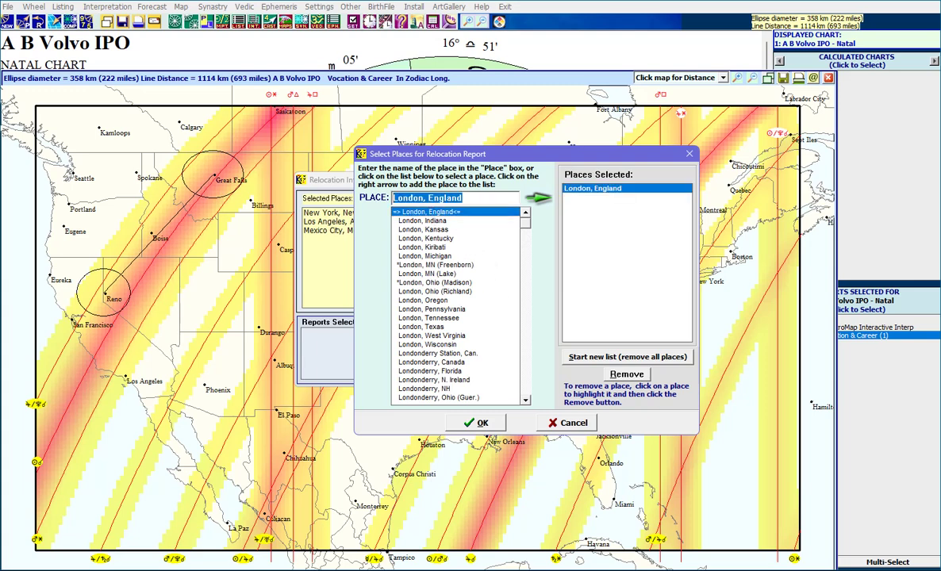
text(Mexico)
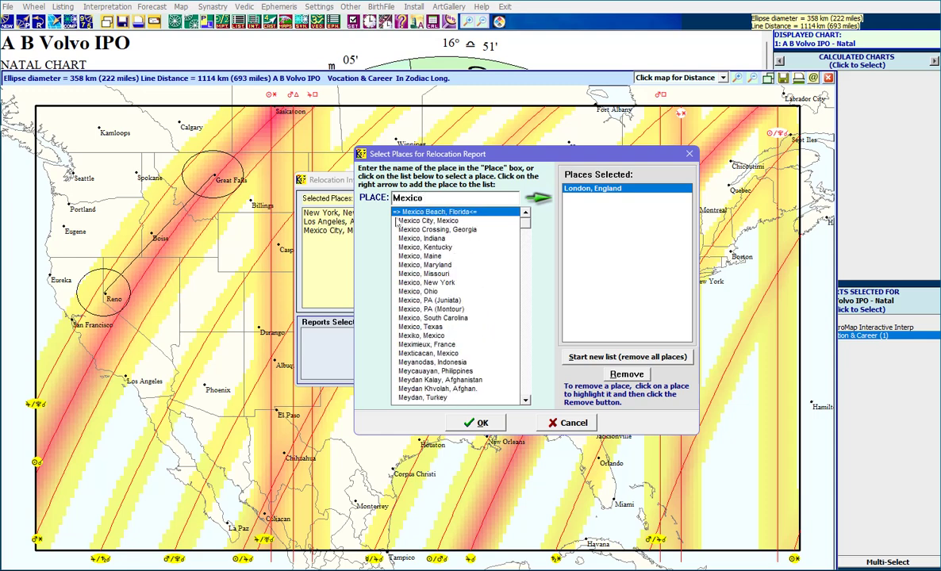
text( City)
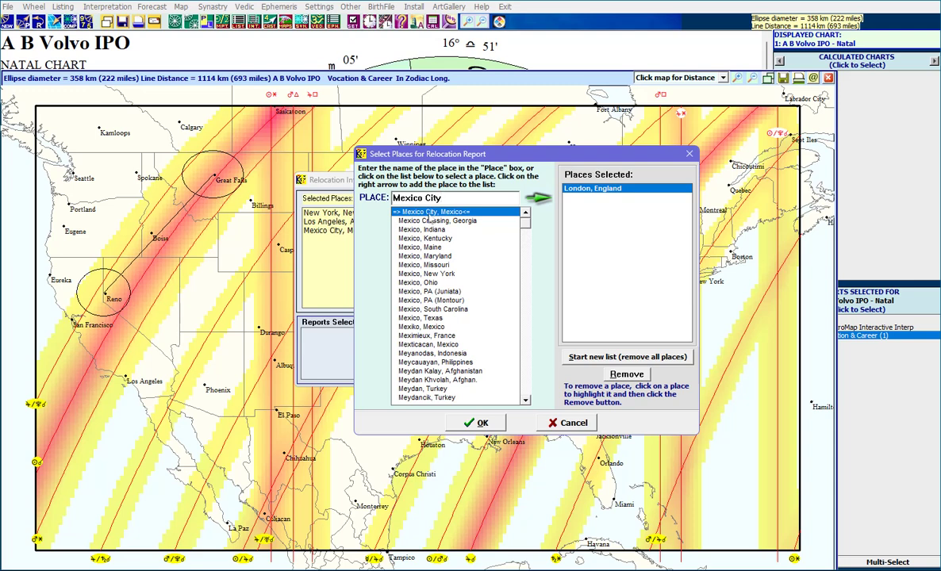
click(400, 211)
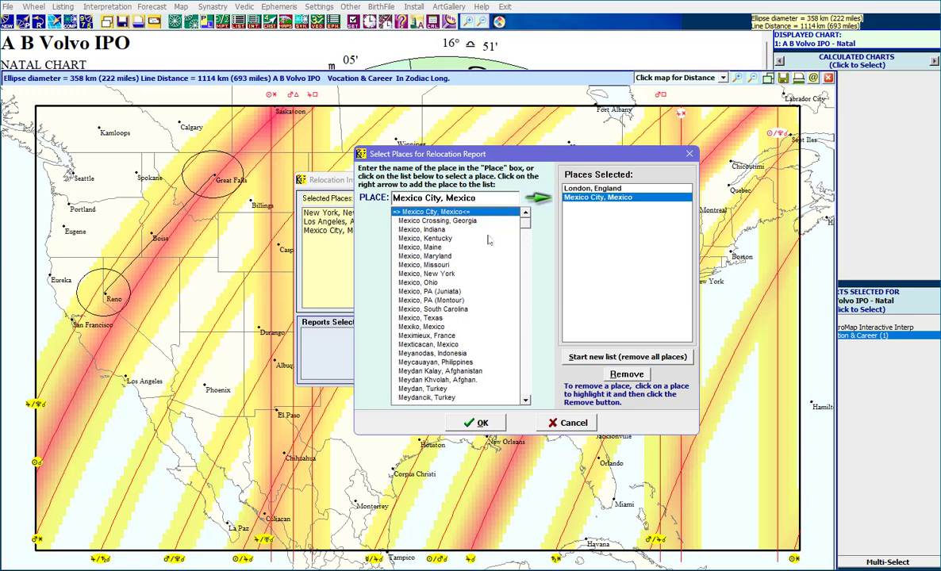
click(440, 276)
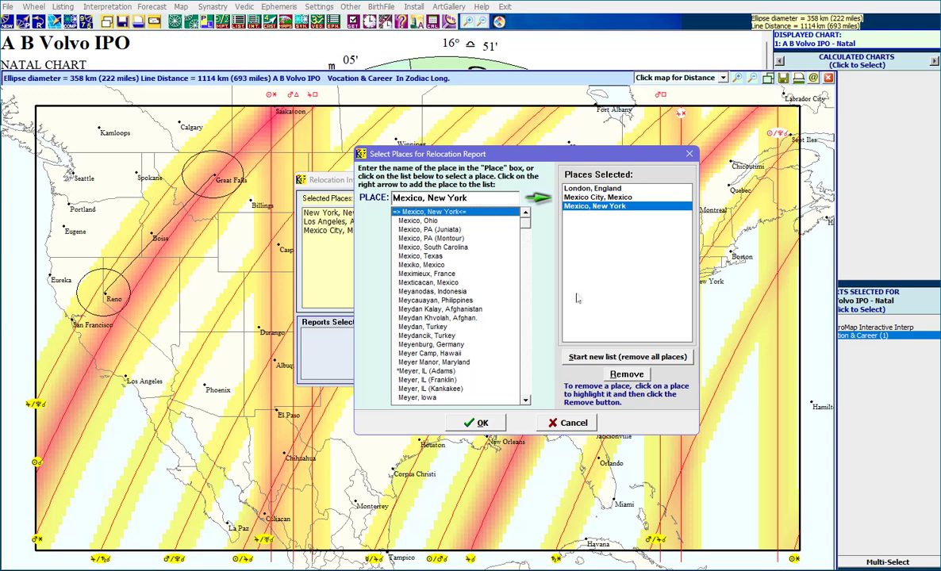
click(480, 423)
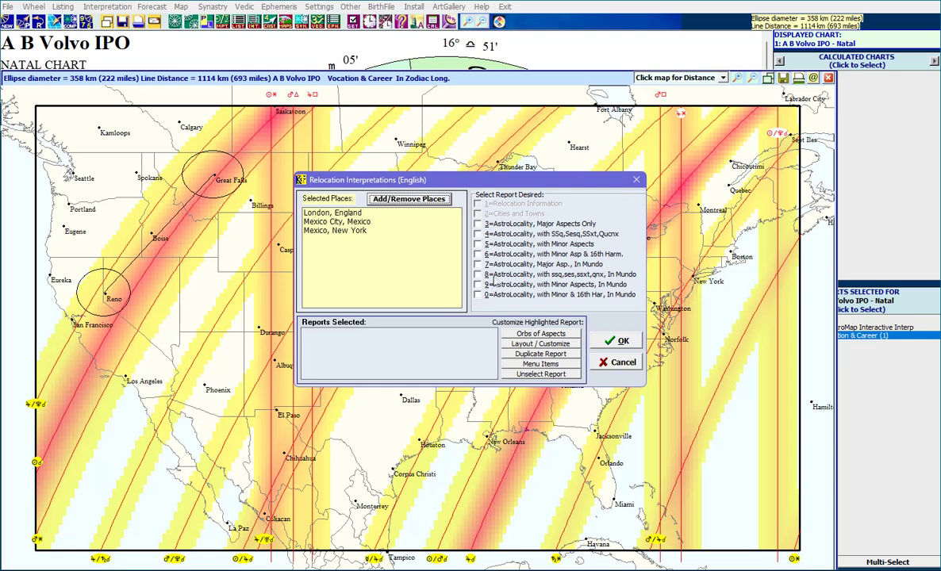
click(478, 225)
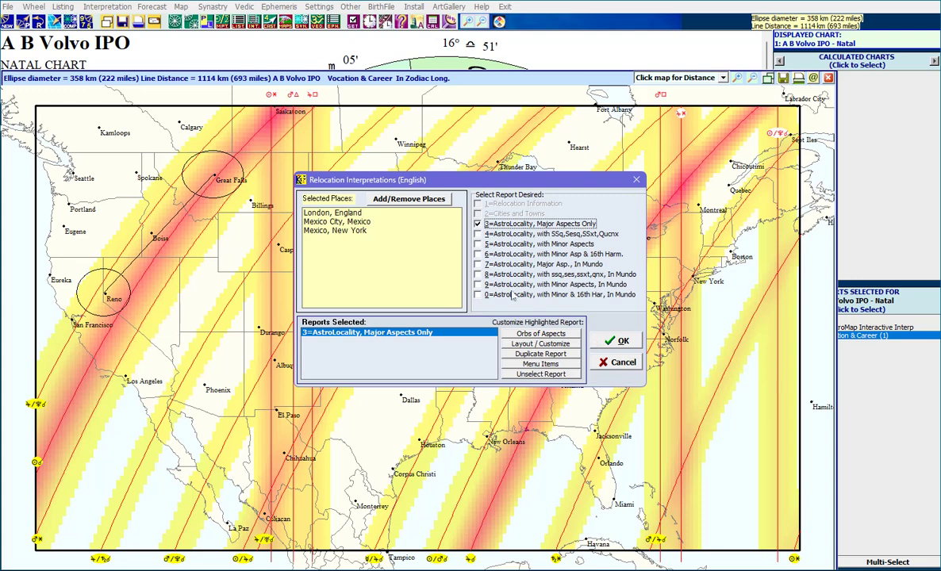
click(478, 294)
click(477, 284)
click(478, 295)
click(477, 284)
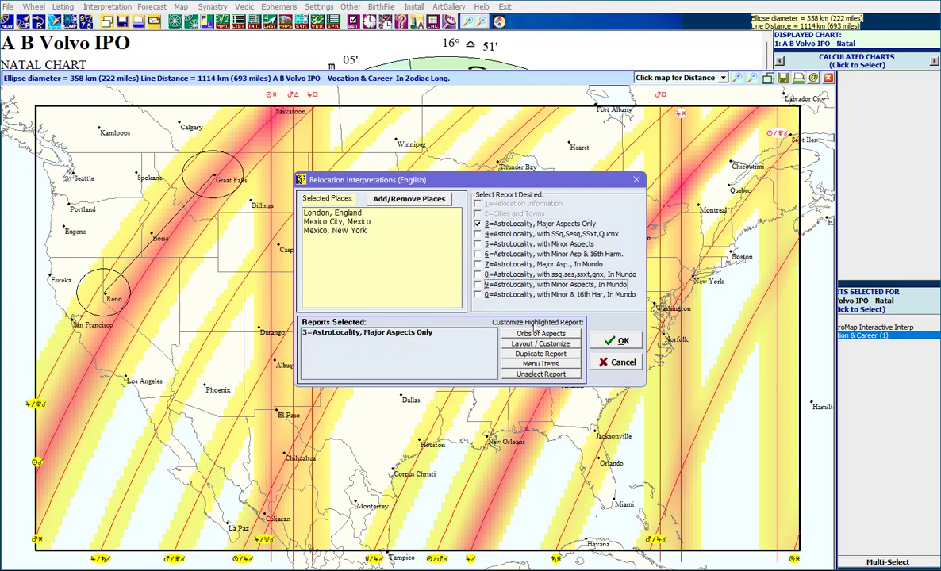
click(477, 224)
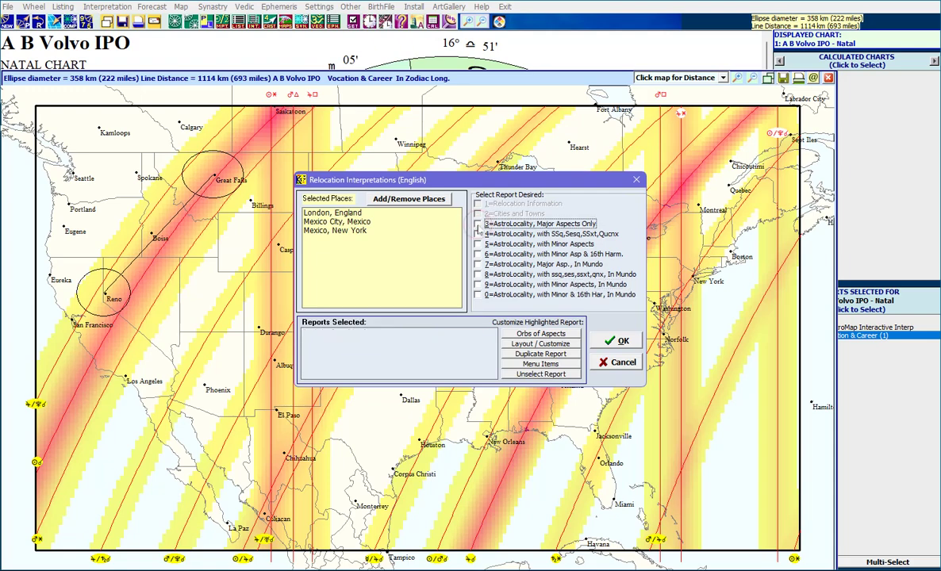
- Generate the AstroLocality, Major Aspects Only report, read through its place interpretations and category scores, and return to the map
click(478, 224)
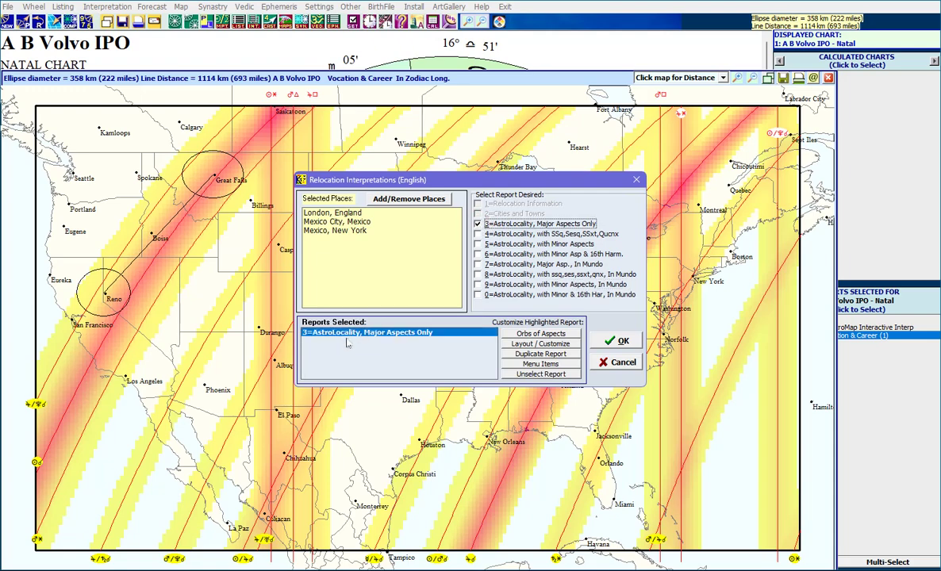
click(623, 343)
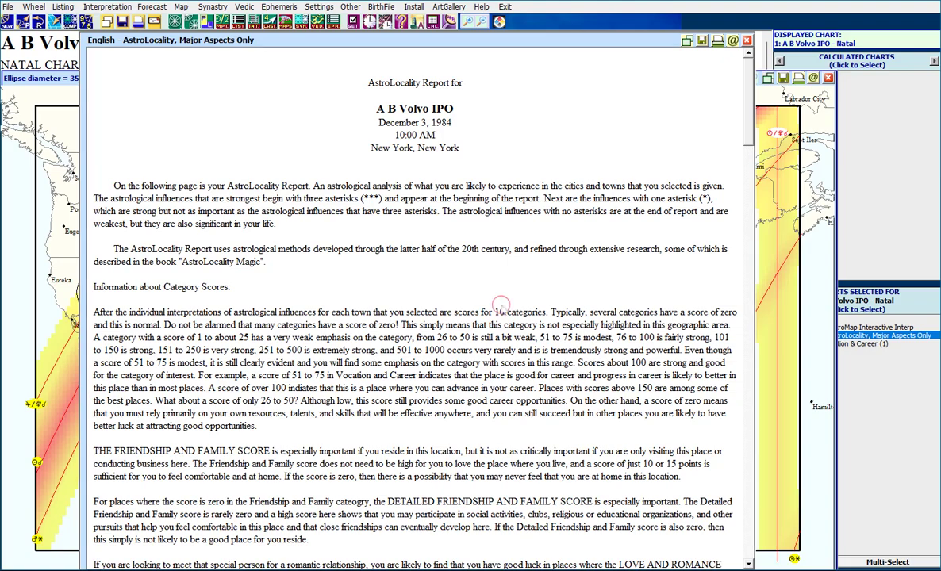
scroll(501, 304, down, 15)
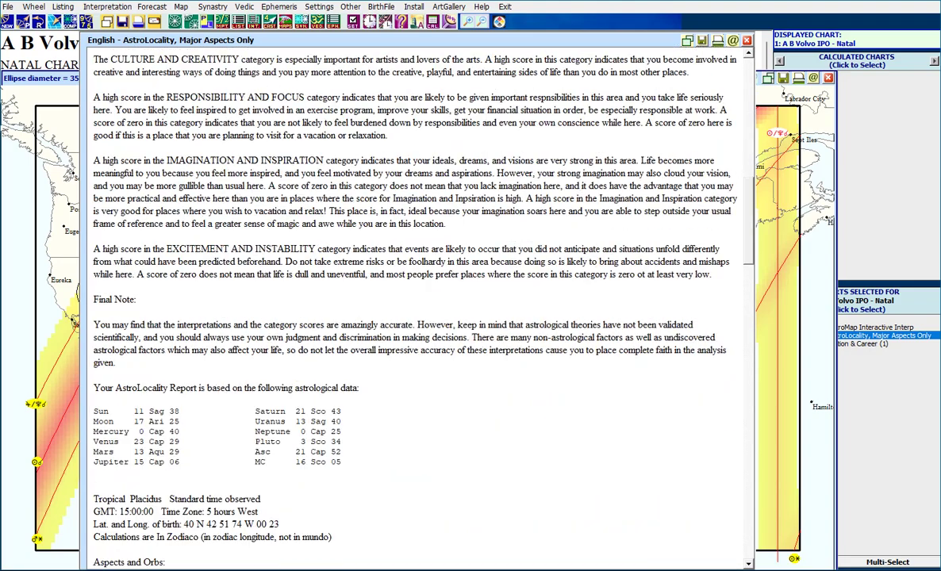
scroll(417, 305, down, 13)
scroll(416, 305, down, 5)
scroll(420, 301, down, 4)
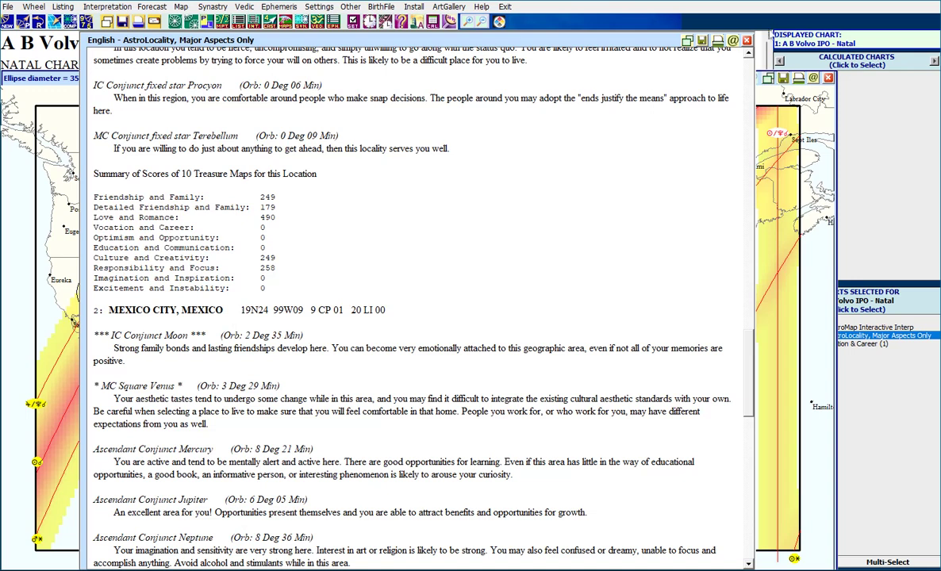
click(688, 39)
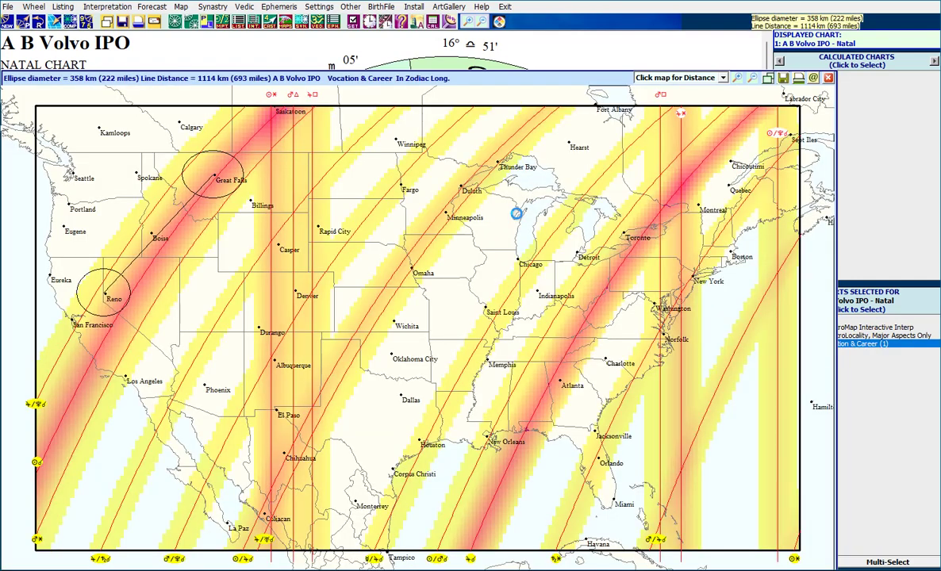
- Set the map's click mode back to interpretation and dismiss its information message
click(722, 77)
click(672, 89)
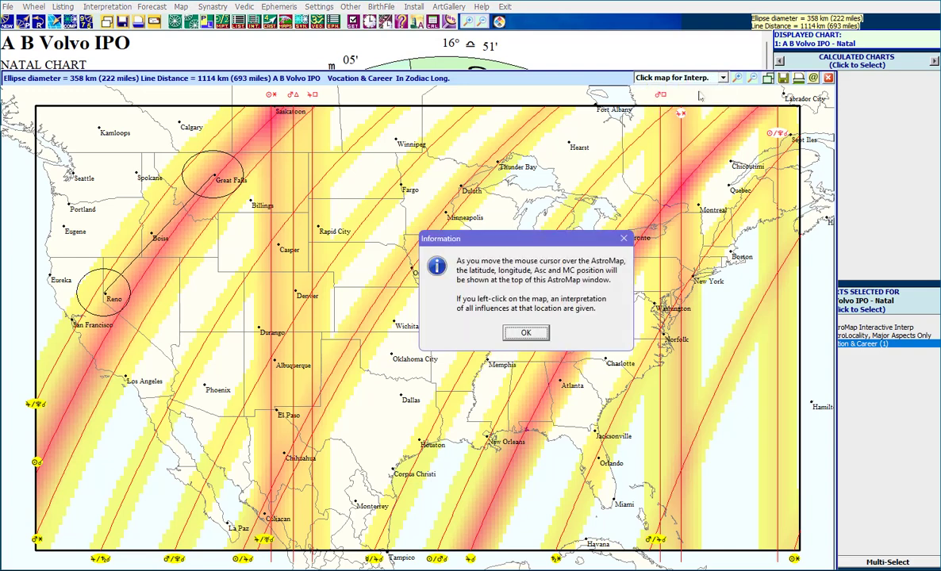
click(526, 332)
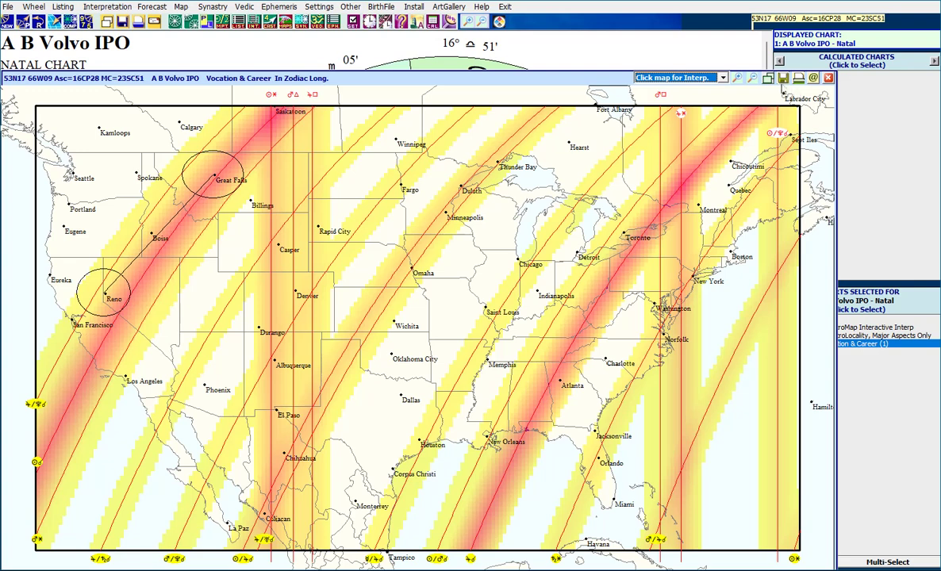
- Open the printer settings for the map, try Microsoft Print to PDF as the printer, and cancel without printing
click(798, 78)
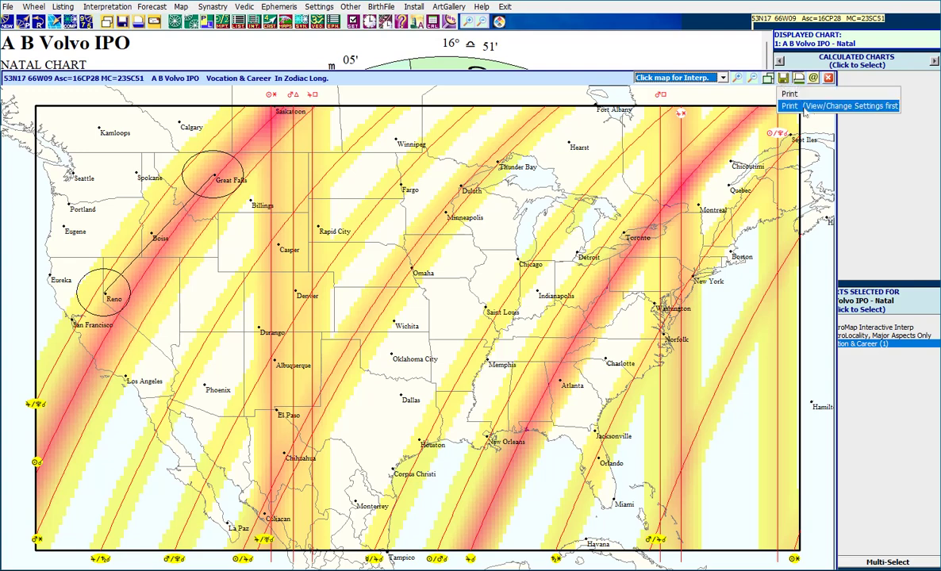
click(803, 110)
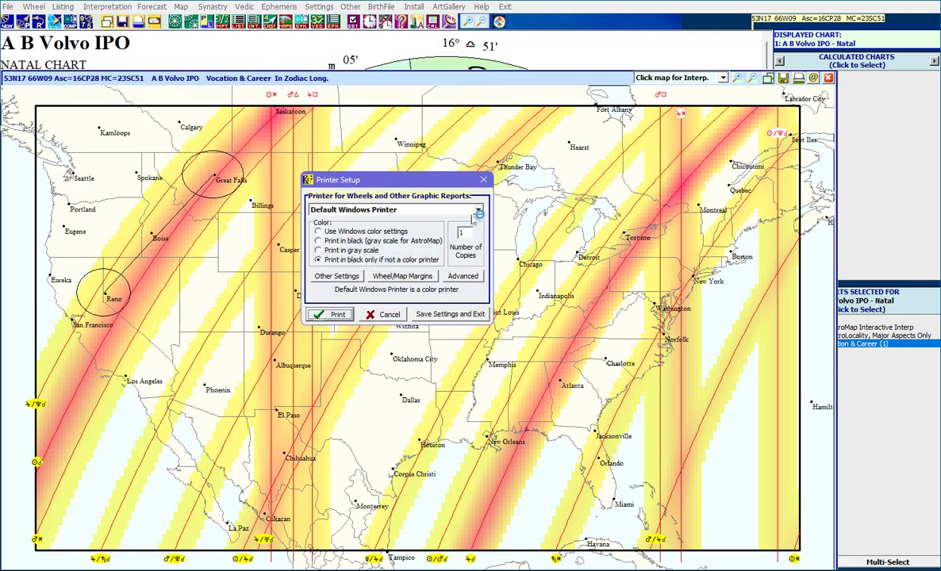
click(478, 209)
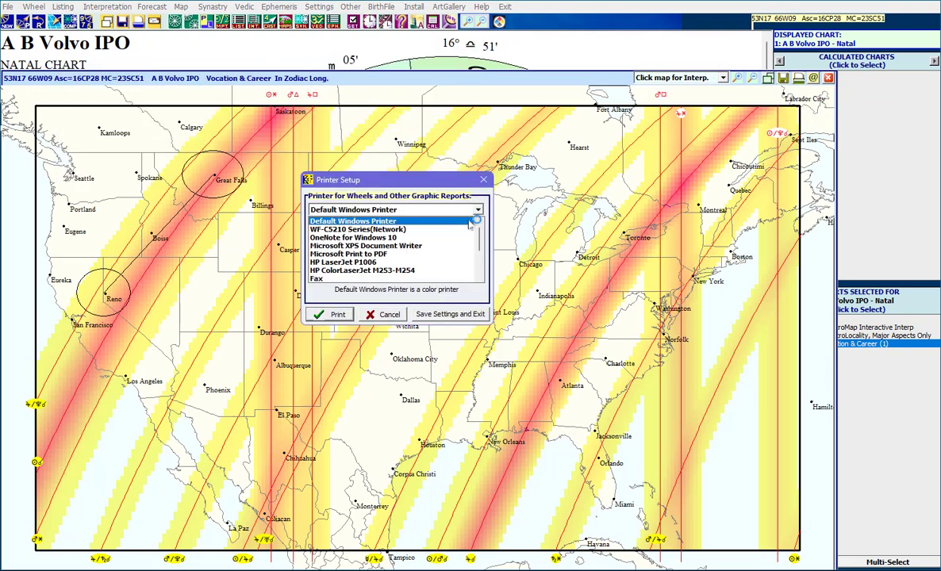
click(400, 254)
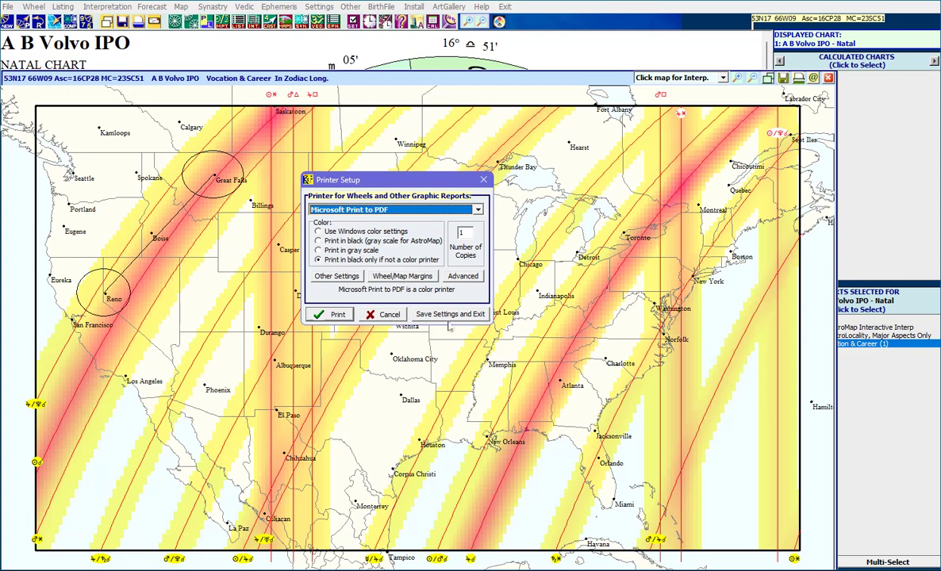
click(387, 315)
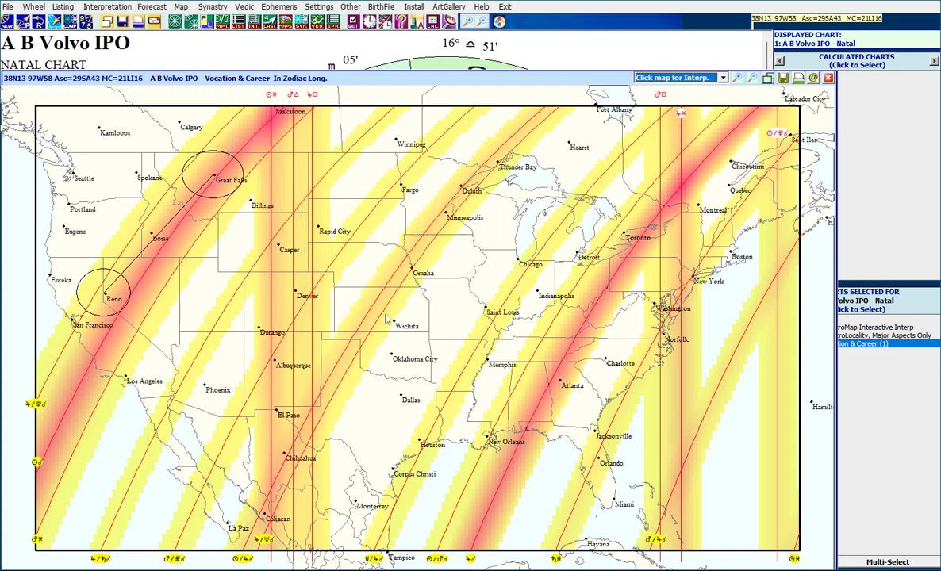